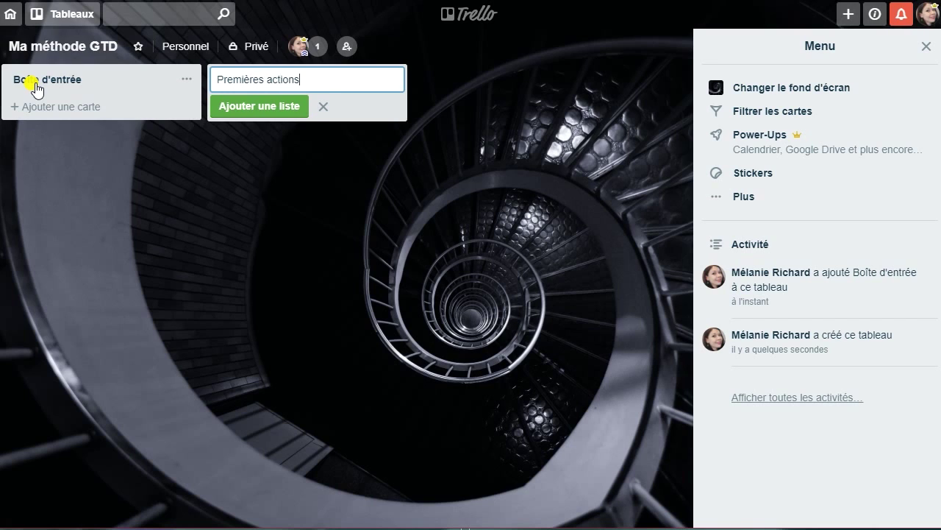
# Add the lists "Premières actions", "Projets" and "A faire un jour/peut-être" to the "Ma méthode GTD" board
pyautogui.press('Return')
pyautogui.write('Projets')
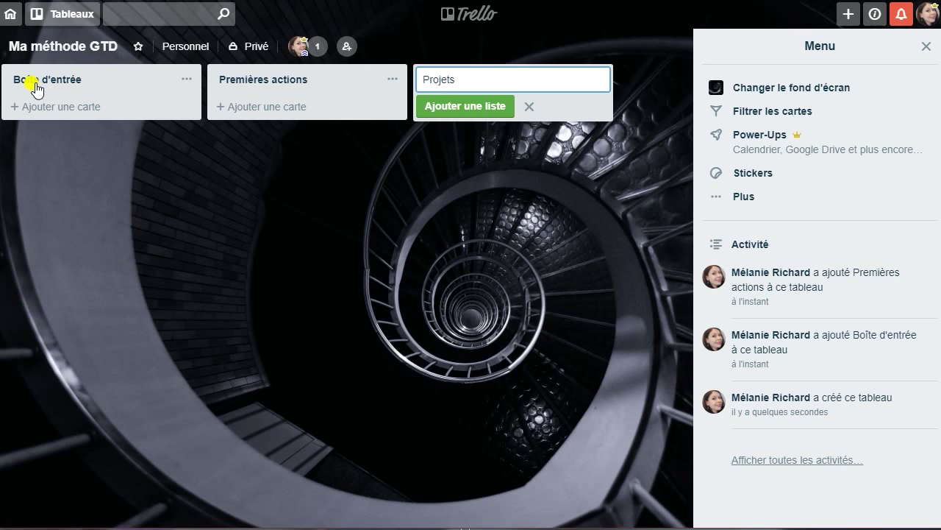
pyautogui.press('Return')
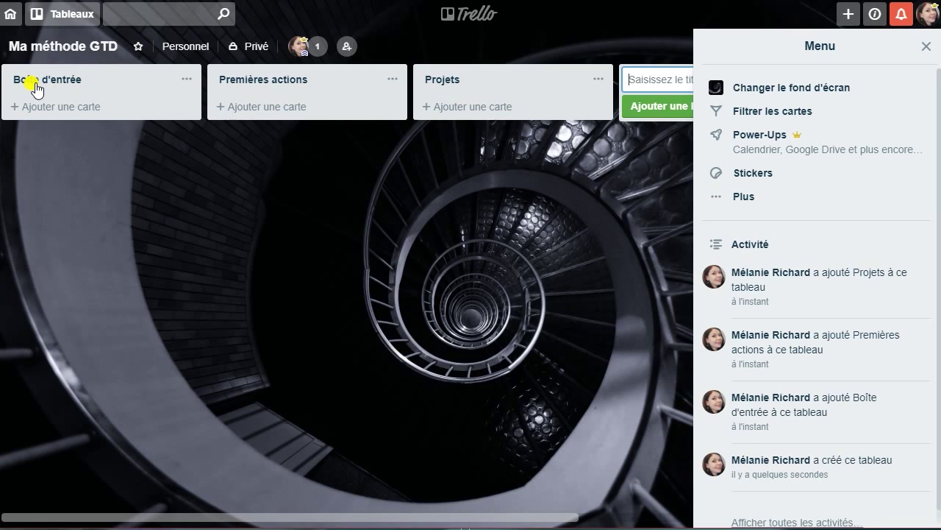
pyautogui.write('A faire un jour/peut-être')
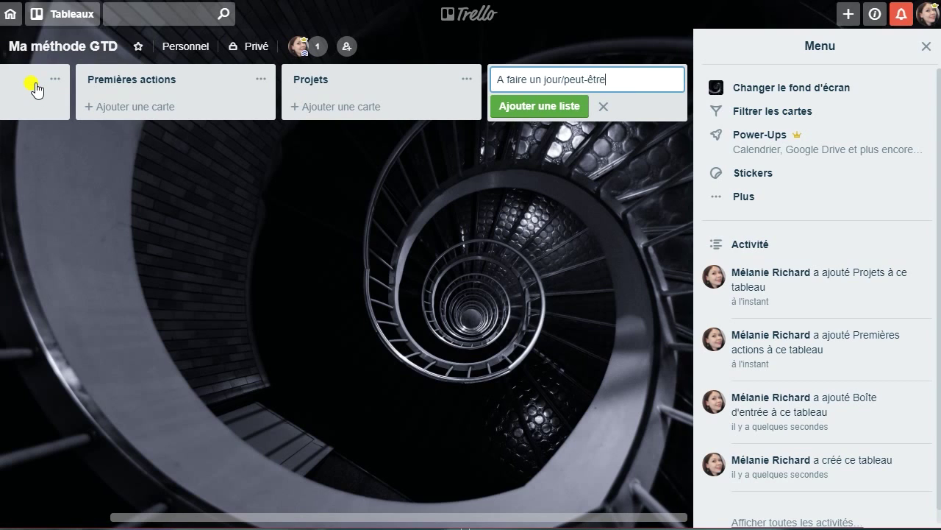
pyautogui.press('Return')
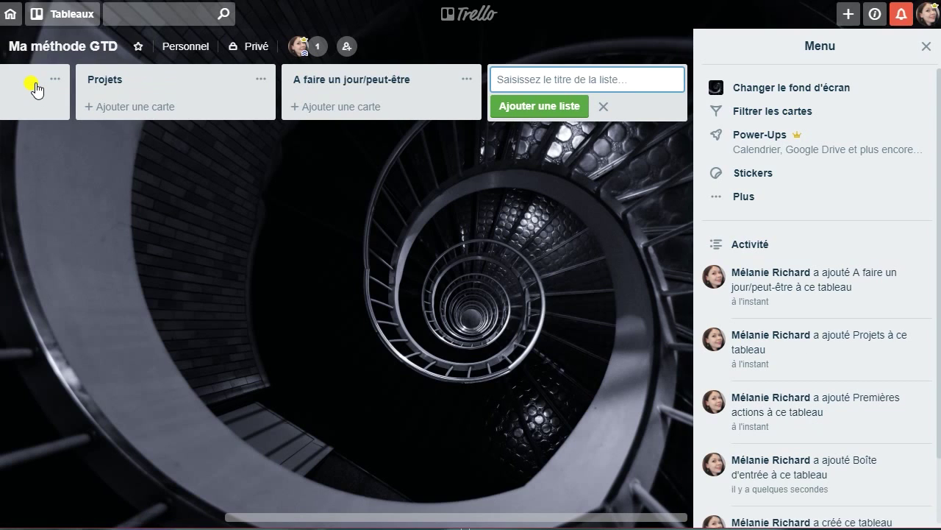
# Add two more lists titled "En attente" and "Agenda" at the end of the board
pyautogui.write('En atte')
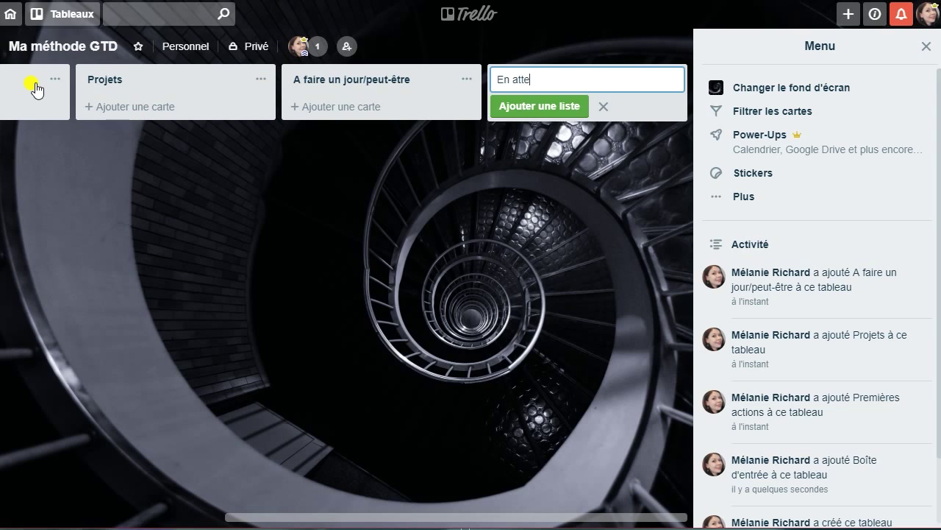
pyautogui.write('nte')
pyautogui.press('Return')
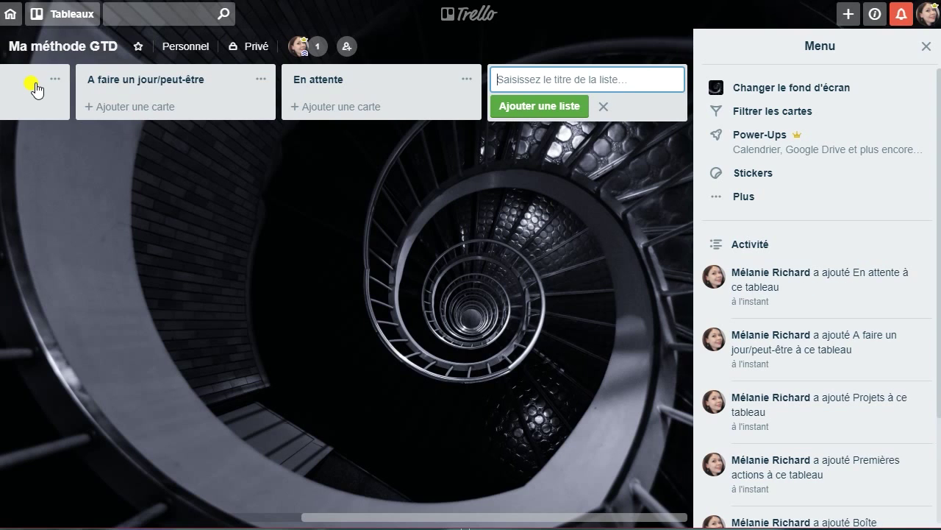
pyautogui.write('Agenda')
pyautogui.press('Return')
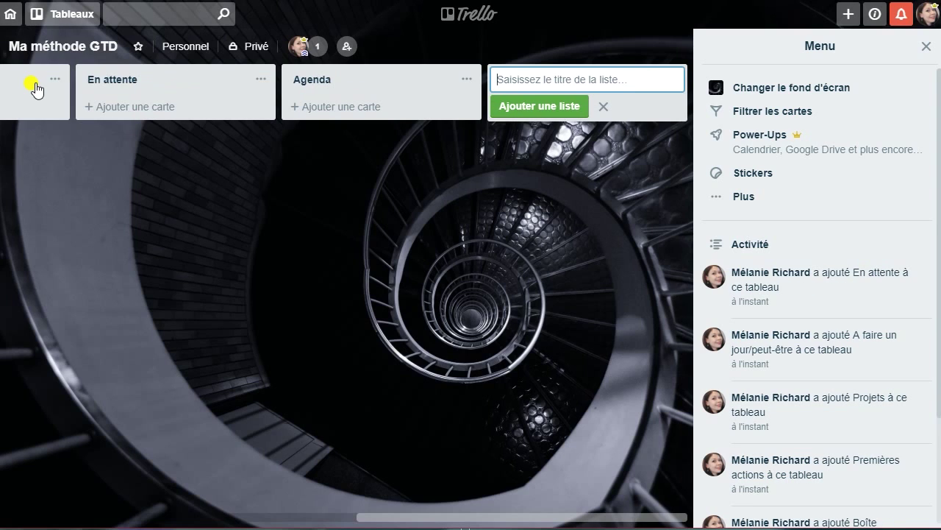
# Move the "Agenda" list directly after "Boîte d'entrée" and hide the board menu
pyautogui.moveTo(388, 78); pyautogui.dragTo(313, 76)
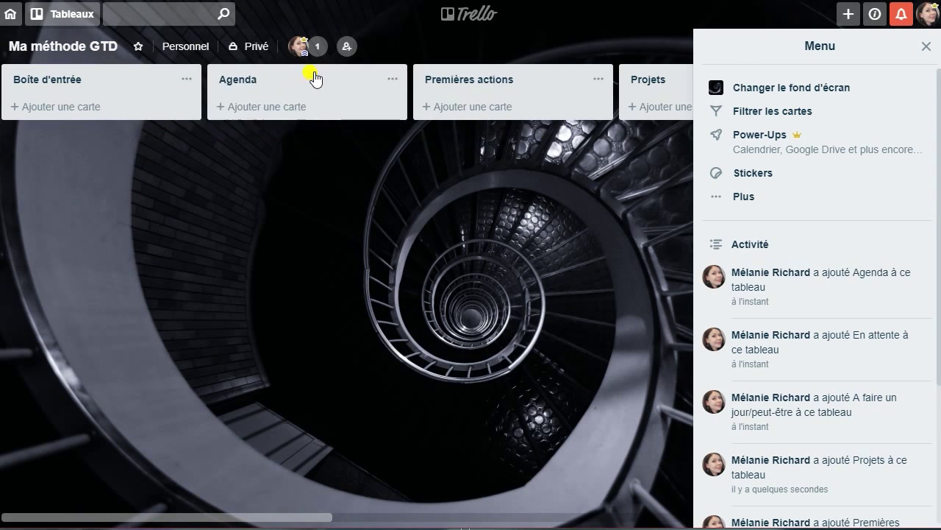
pyautogui.click(77, 107)
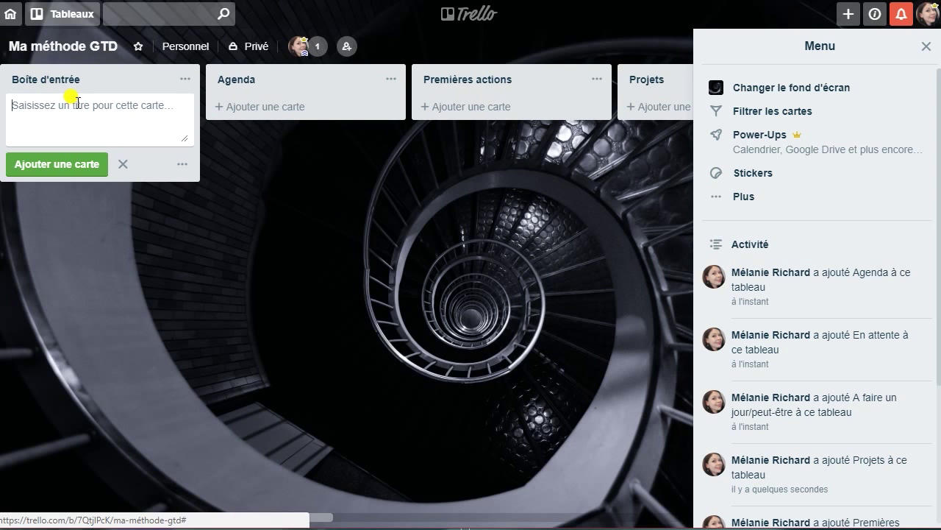
pyautogui.click(601, 204)
pyautogui.click(925, 46)
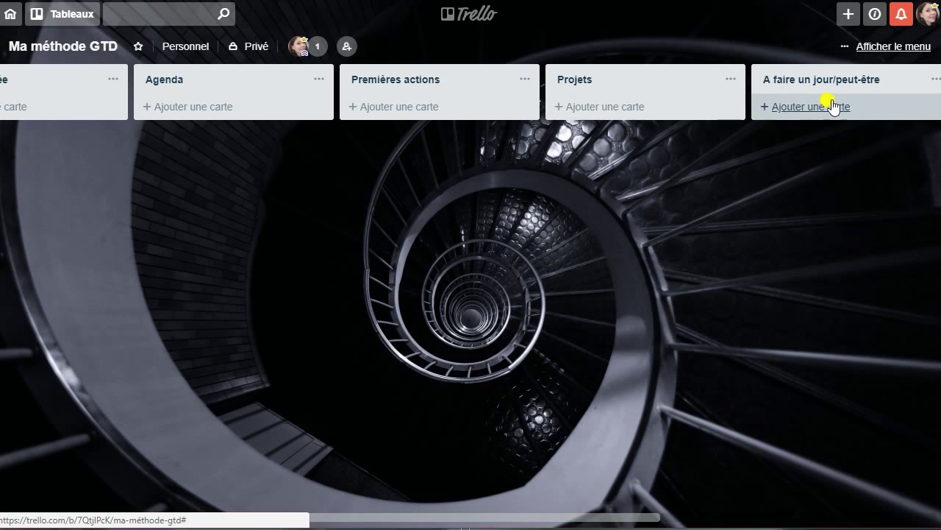
# Add the cards "Lancer une lessive" and "Ecrire mon prochain article de blog" to the "Boîte d'entrée" list
pyautogui.moveTo(840, 223); pyautogui.dragTo(467, 214)
pyautogui.moveTo(389, 206); pyautogui.dragTo(822, 208)
pyautogui.click(29, 108)
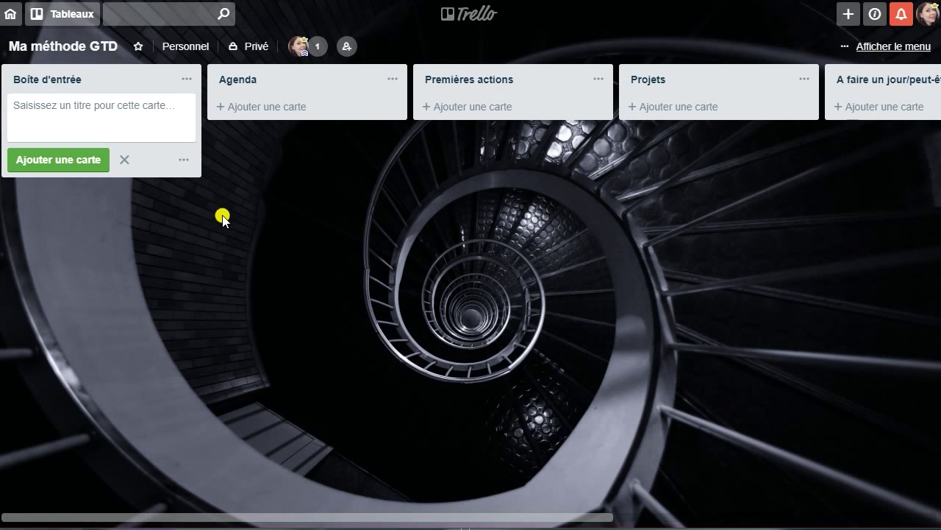
pyautogui.write('Lancer une lessive')
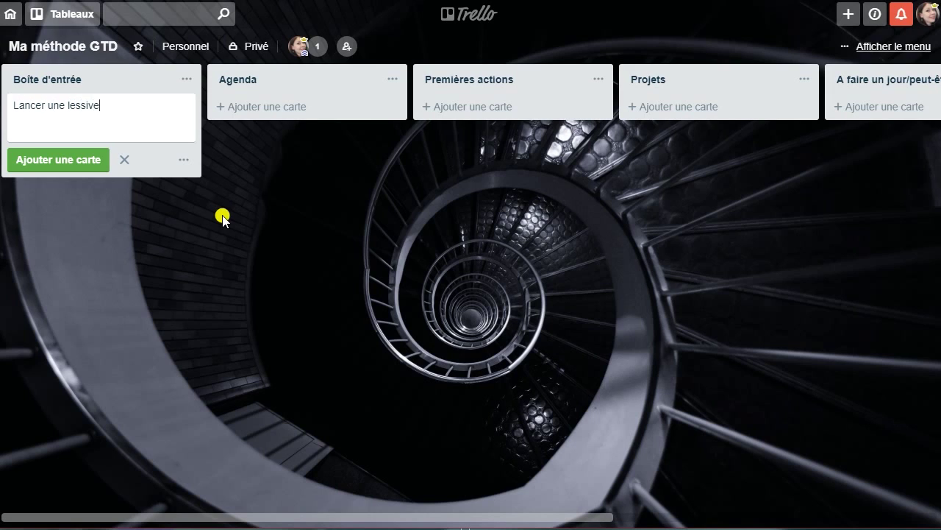
pyautogui.press('Return')
pyautogui.write('Ecrire mon pro')
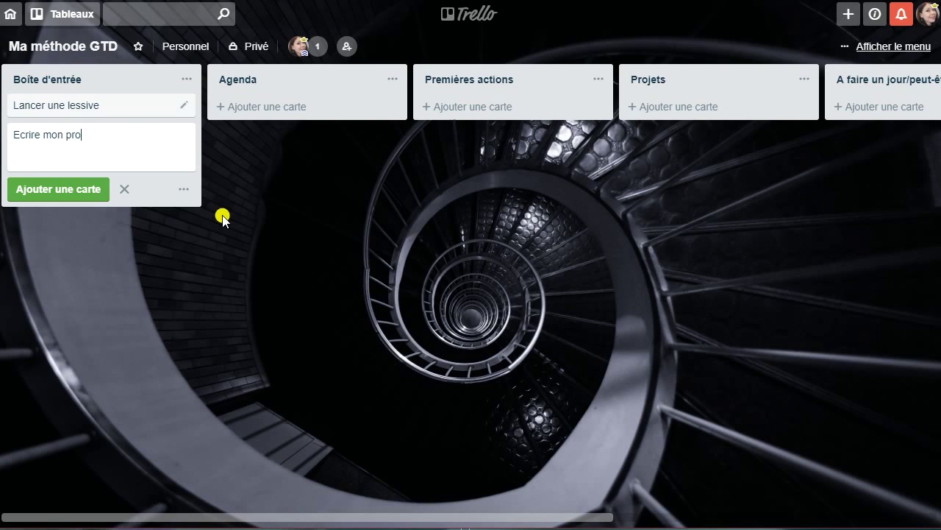
pyautogui.write('chain article de blog')
pyautogui.press('Return')
# Add the cards "Créer un deuxième blog", "Partir en voyage au Japon" and "Prendre RDV chez le dentiste" to "Boîte d'entrée"
pyautogui.write('Créer un deuxiè')
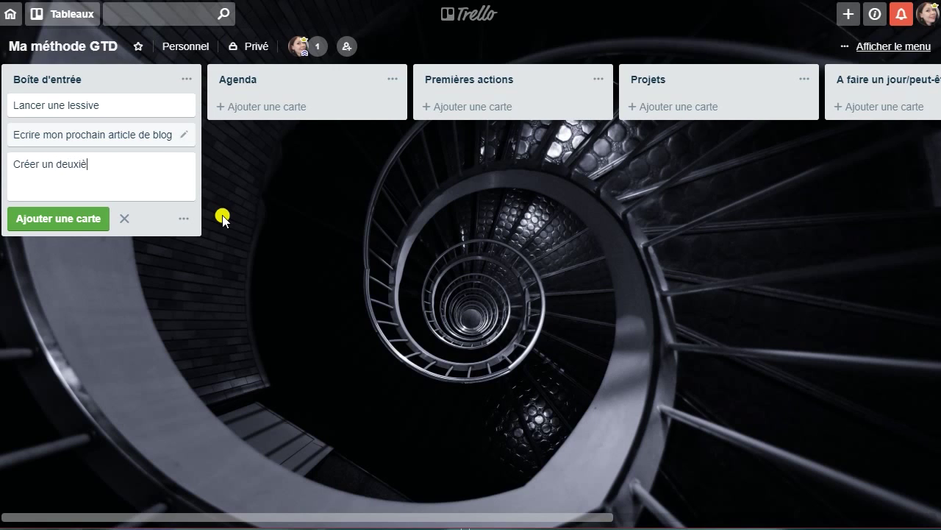
pyautogui.write('me blog')
pyautogui.press('Return')
pyautogui.write('Pa')
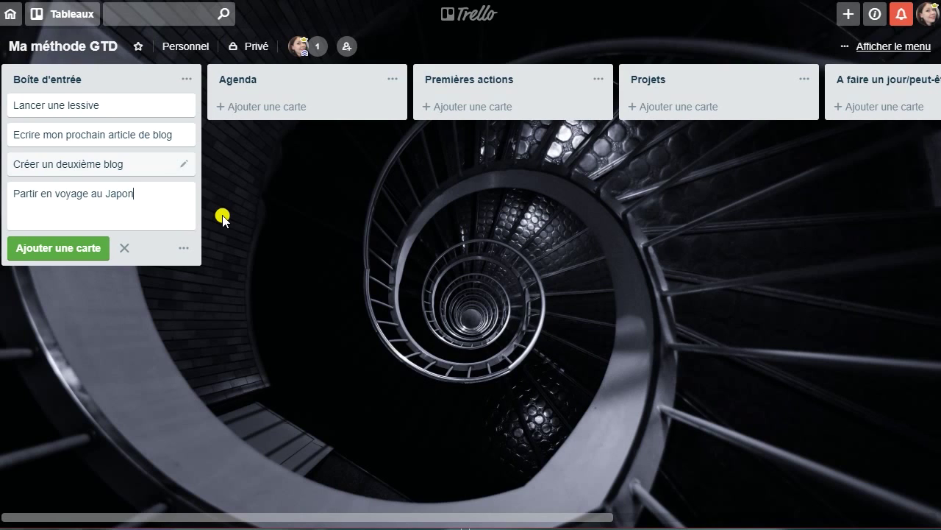
pyautogui.write('rtir en voyage au Japon')
pyautogui.press('Return')
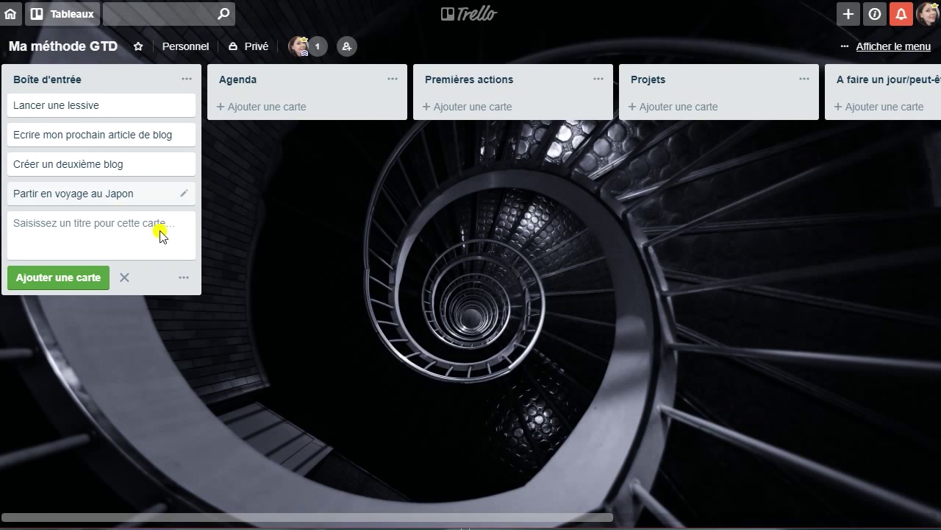
pyautogui.write('Prendre RDV chez le dentiste')
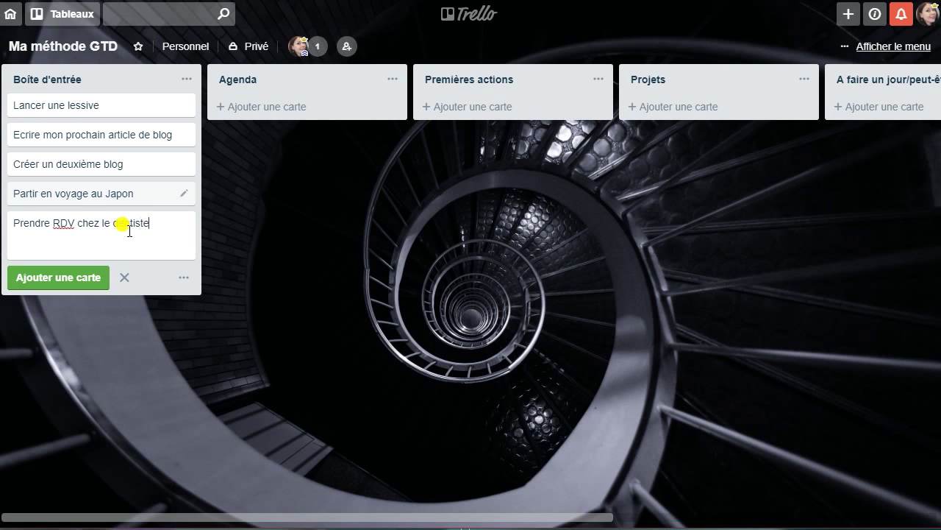
pyautogui.press('Return')
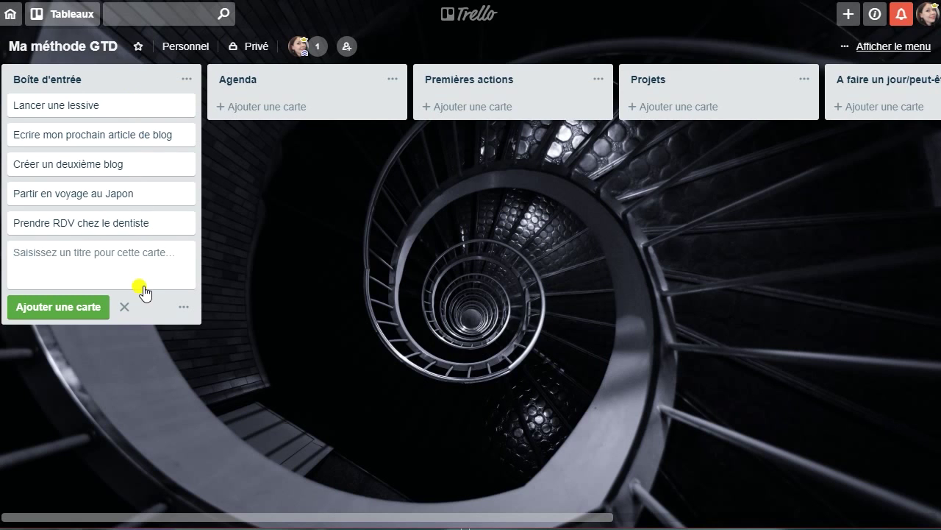
# From the "Lancer une lessive" card, name the green label "Projets Personnels" and the yellow label "Mon blog"
pyautogui.click(185, 105)
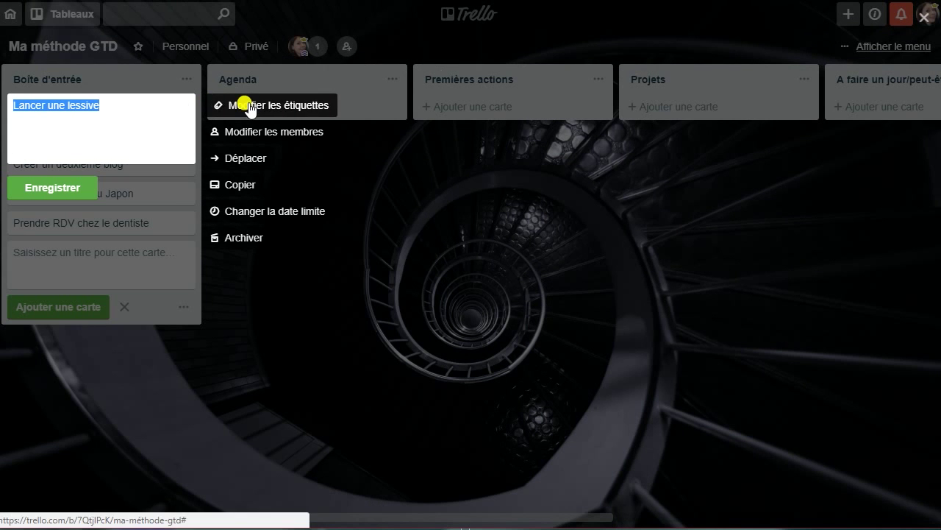
pyautogui.click(249, 107)
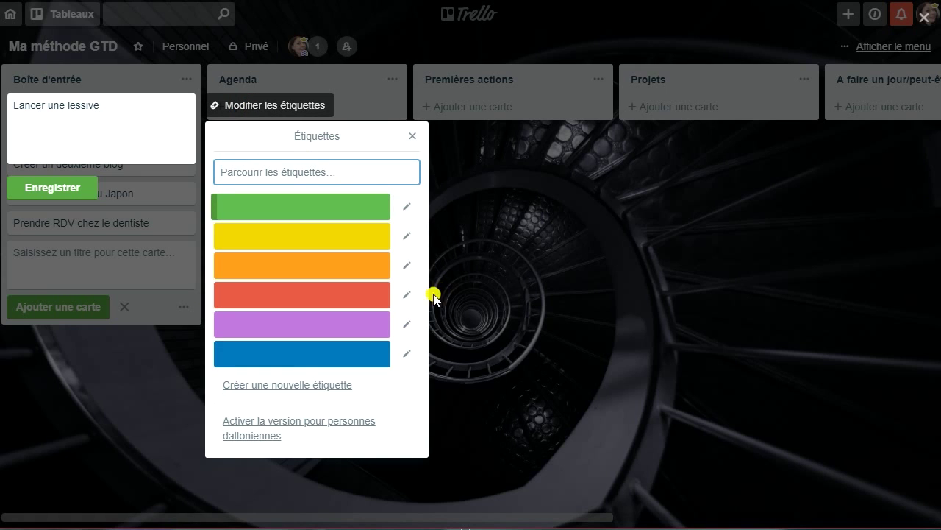
pyautogui.click(406, 207)
pyautogui.write('Projets Personnels')
pyautogui.press('Return')
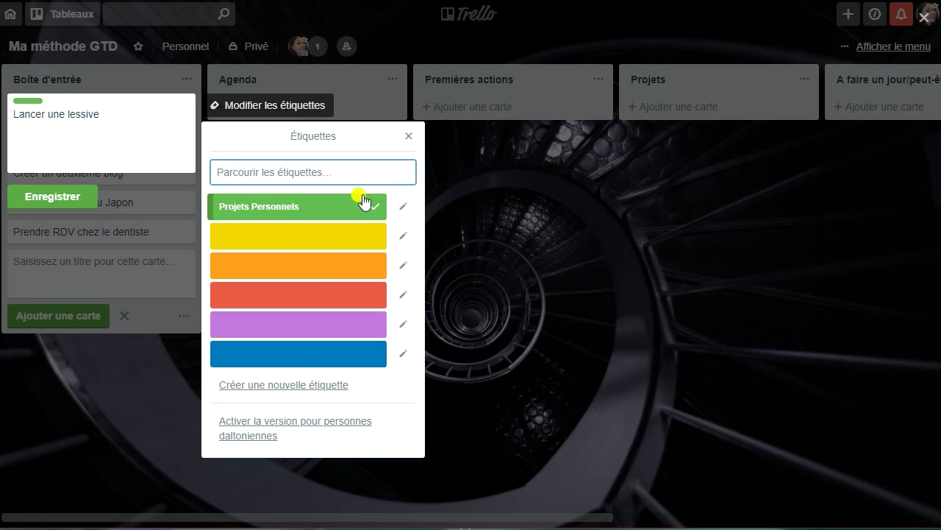
pyautogui.click(403, 236)
pyautogui.write('Mon blog')
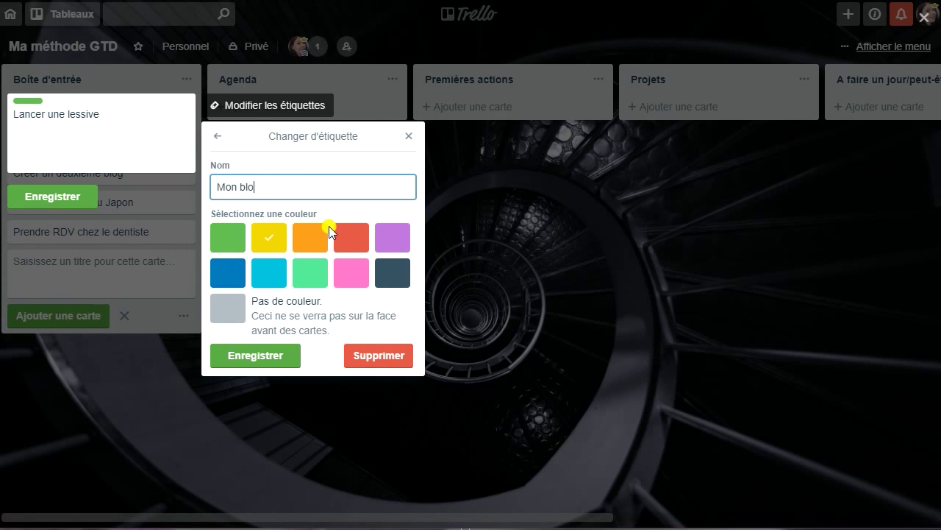
pyautogui.press('Return')
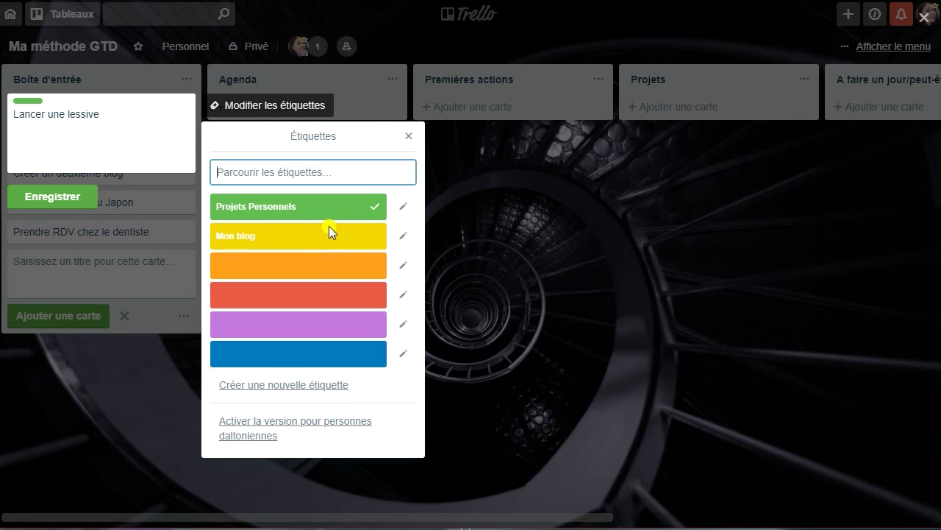
# Name the orange label "Ménage/Maison" and the red label "Administratif", and close the card's quick editor
pyautogui.click(401, 266)
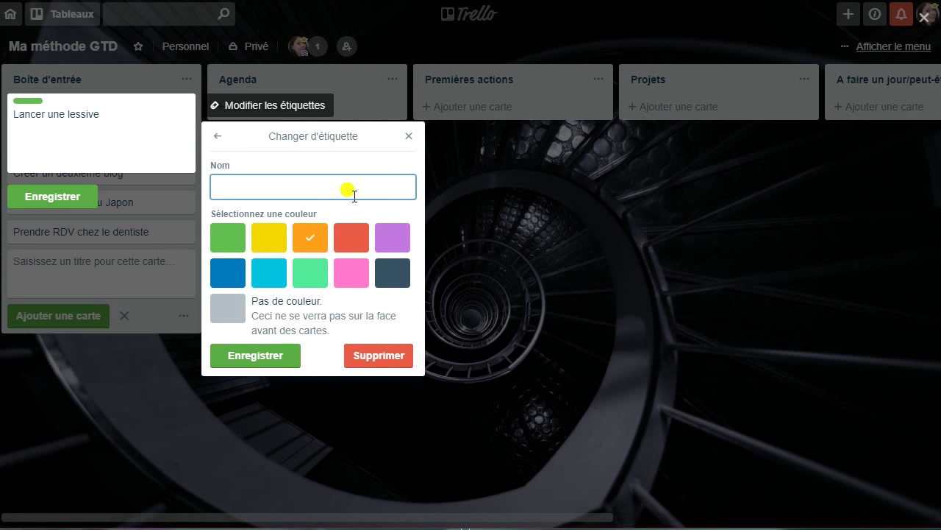
pyautogui.write('Ménage/Maison')
pyautogui.press('Return')
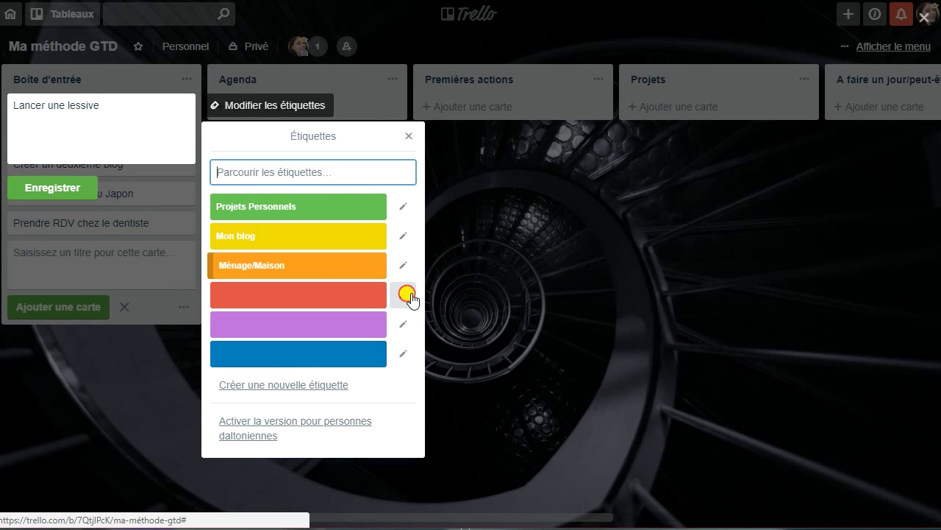
pyautogui.click(409, 298)
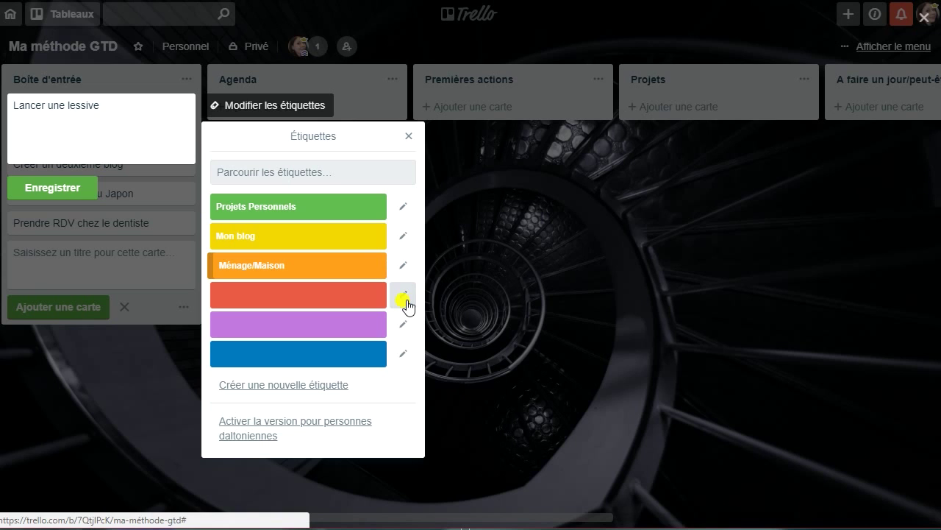
pyautogui.click(404, 296)
pyautogui.write('A')
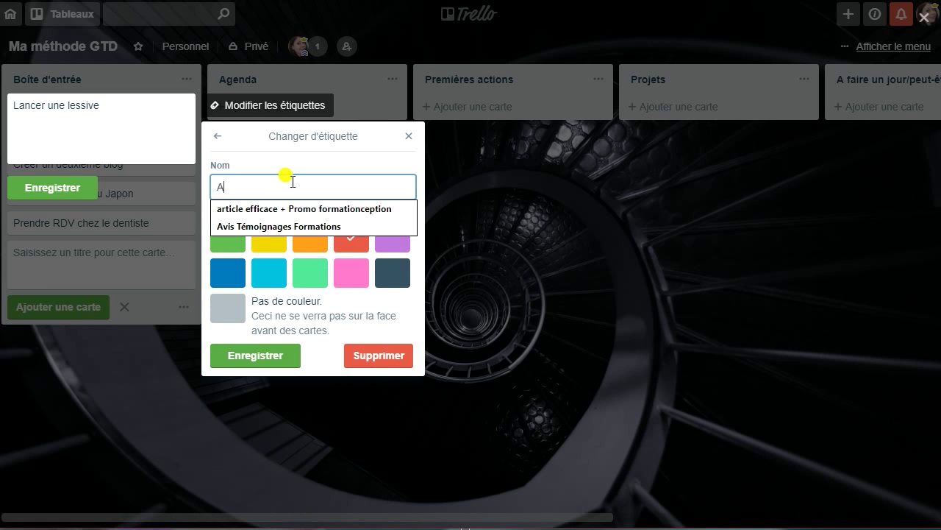
pyautogui.write('dministratif')
pyautogui.press('Return')
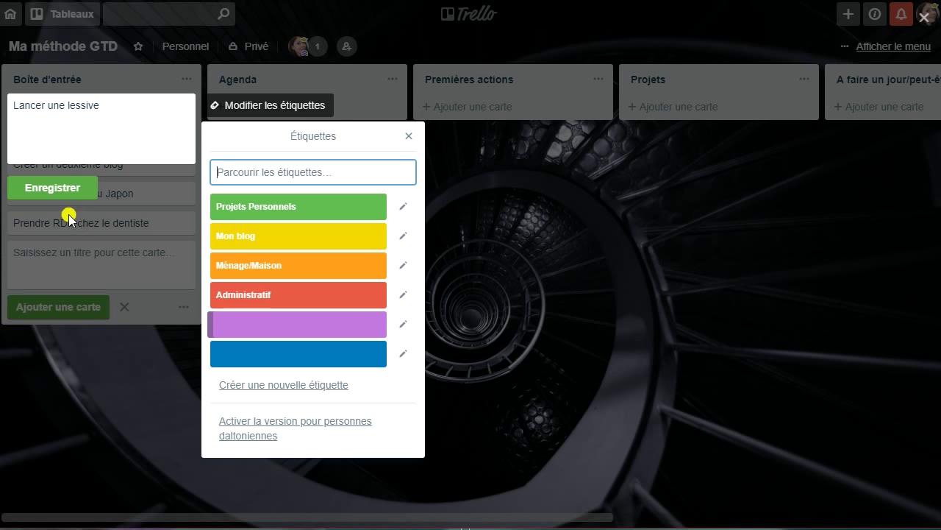
pyautogui.click(59, 192)
pyautogui.click(306, 234)
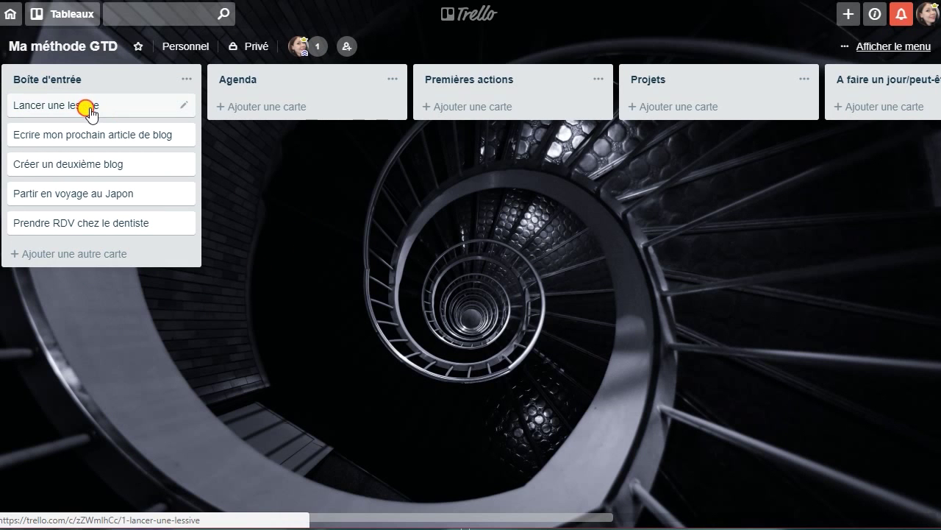
# Assign the orange "Ménage/Maison" label to the "Lancer une lessive" card and save it
pyautogui.click(184, 110)
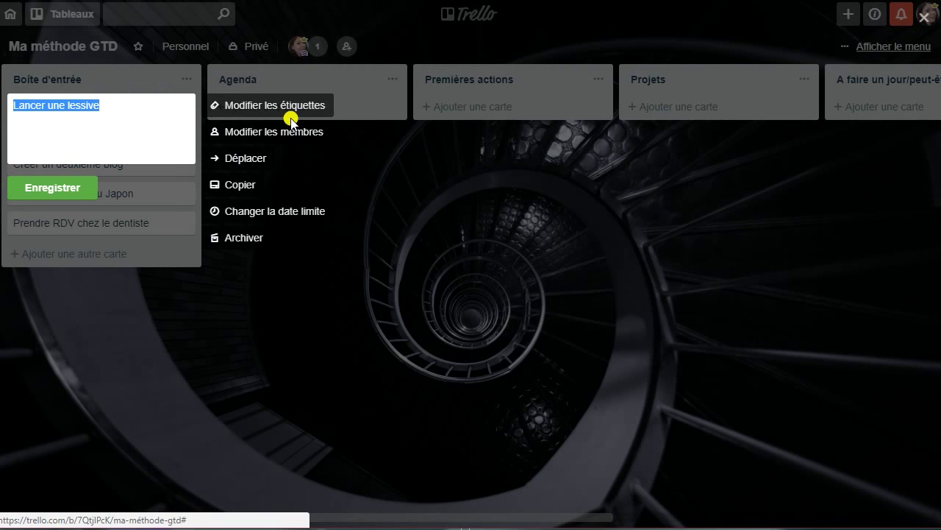
pyautogui.click(291, 107)
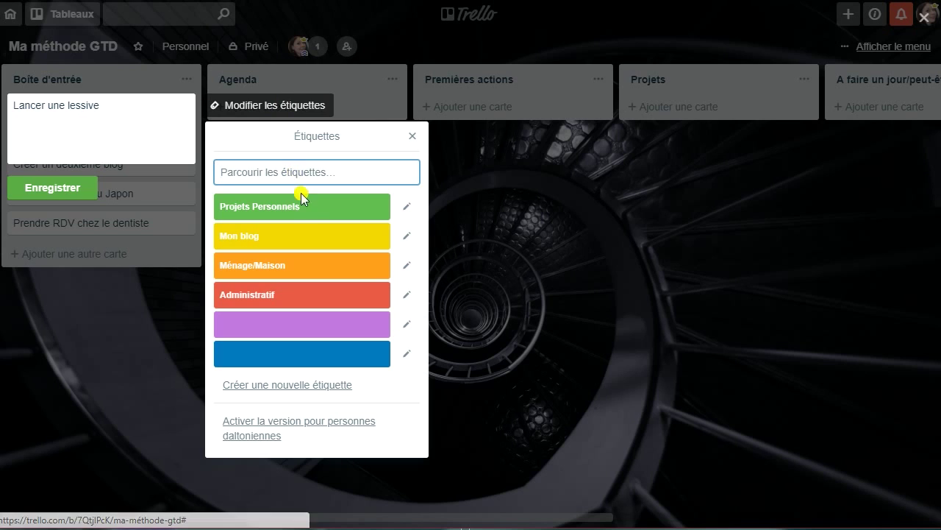
pyautogui.click(298, 267)
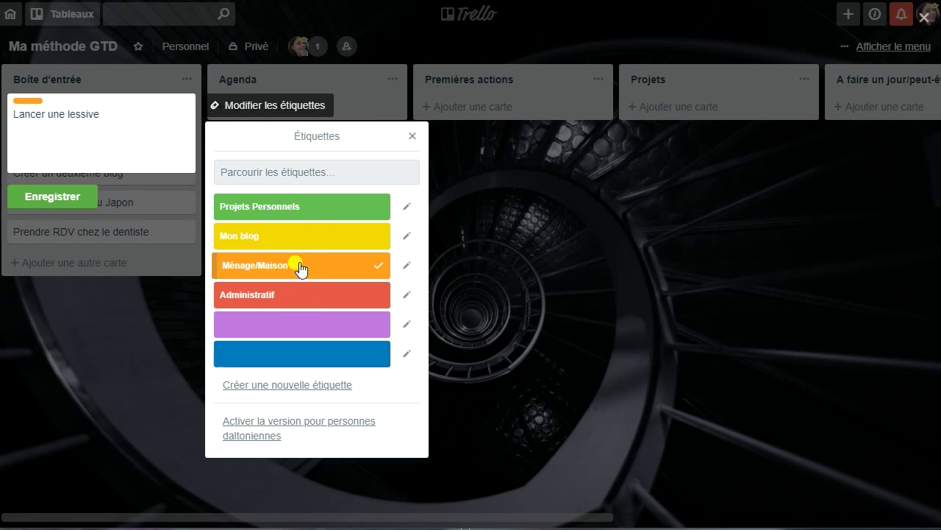
pyautogui.click(59, 200)
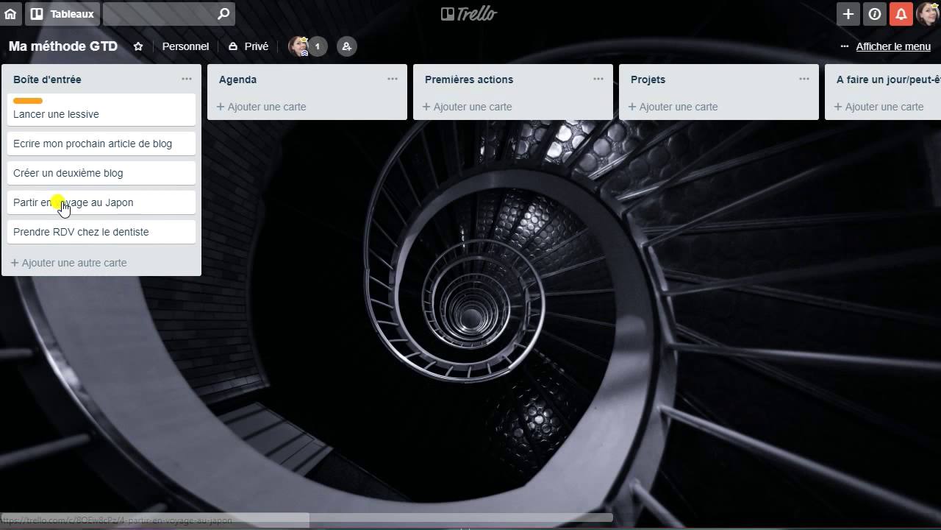
# Assign the yellow "Mon blog" label to the "Ecrire mon prochain article de blog" card and save it
pyautogui.click(179, 143)
pyautogui.click(260, 145)
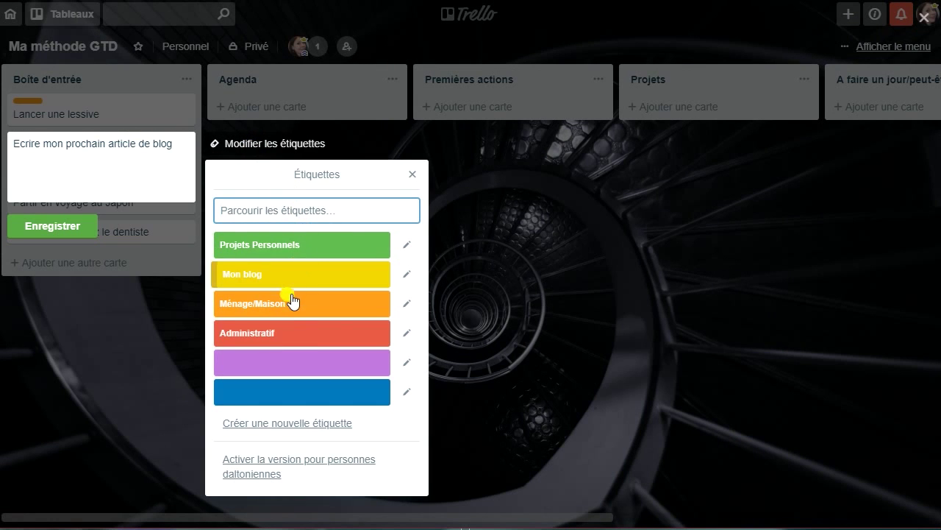
pyautogui.click(283, 272)
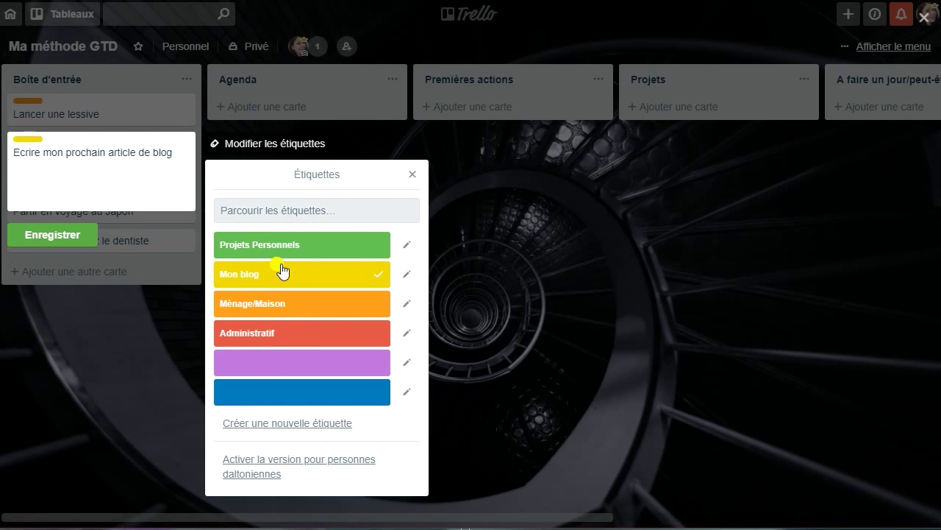
pyautogui.click(125, 124)
pyautogui.click(128, 125)
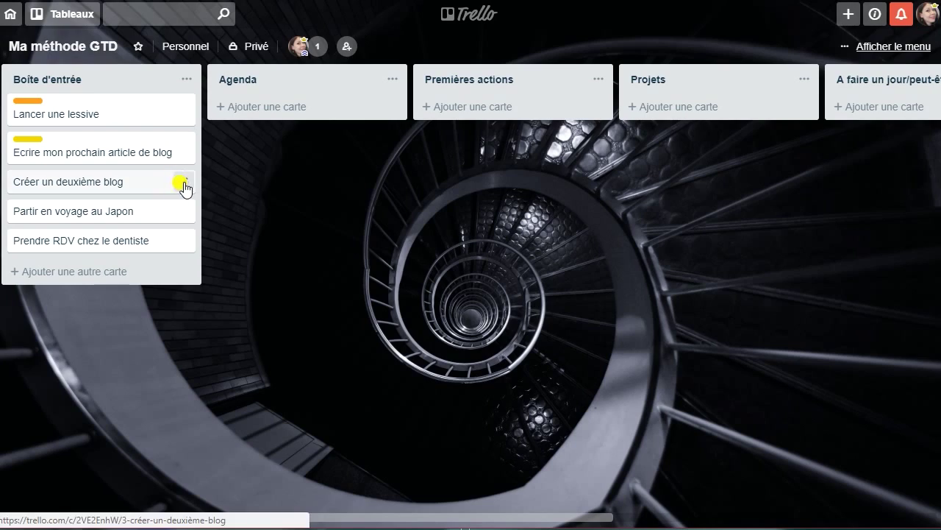
# Assign the yellow "Mon blog" label to the "Créer un deuxième blog" card and save it
pyautogui.click(184, 185)
pyautogui.click(266, 187)
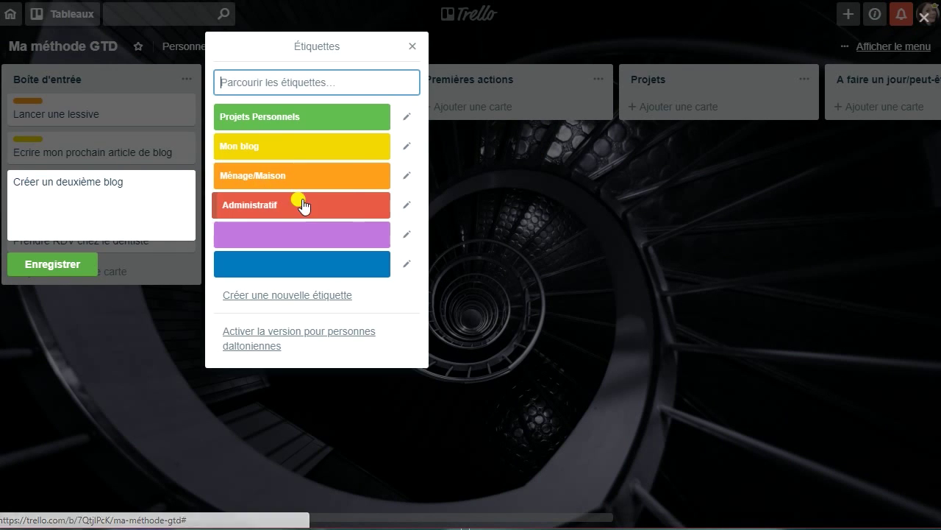
pyautogui.click(382, 147)
pyautogui.click(71, 281)
# Assign the green "Projets Personnels" label to the "Partir en voyage au Japon" card and save it
pyautogui.click(188, 225)
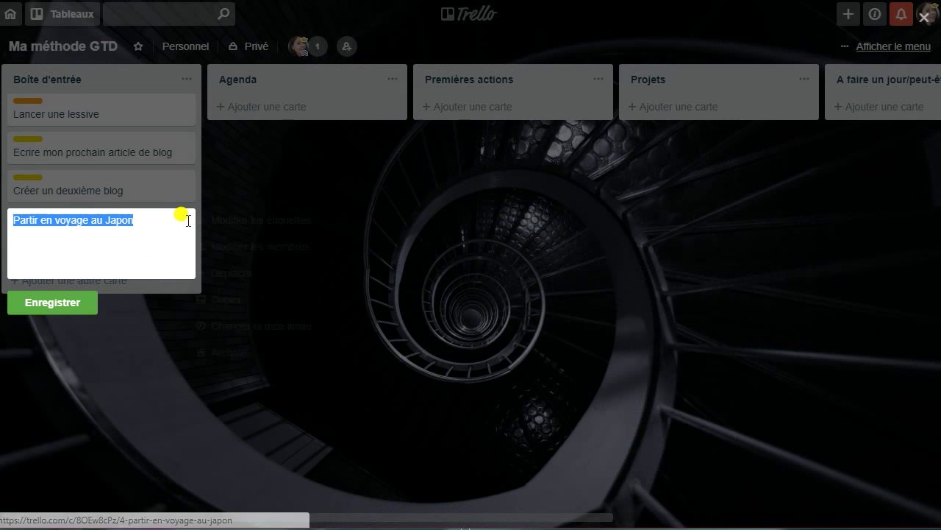
pyautogui.click(269, 219)
pyautogui.click(315, 118)
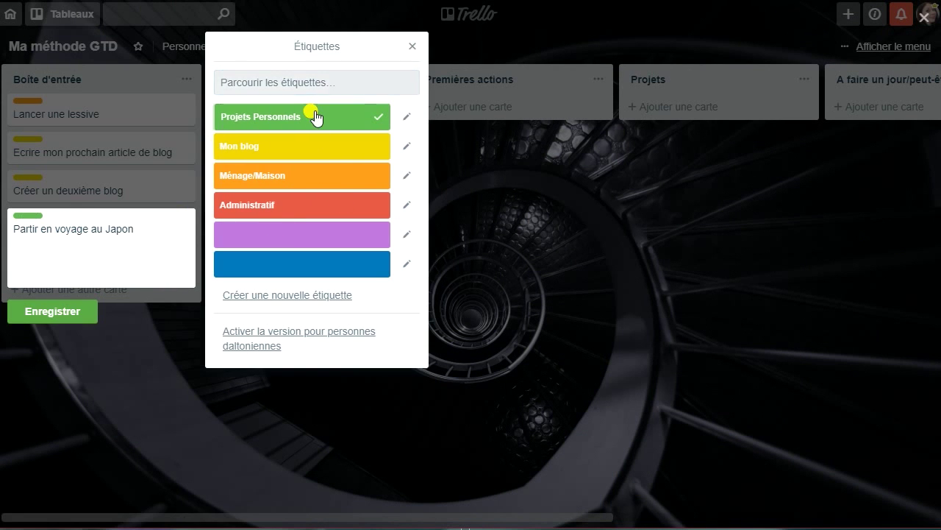
pyautogui.click(64, 309)
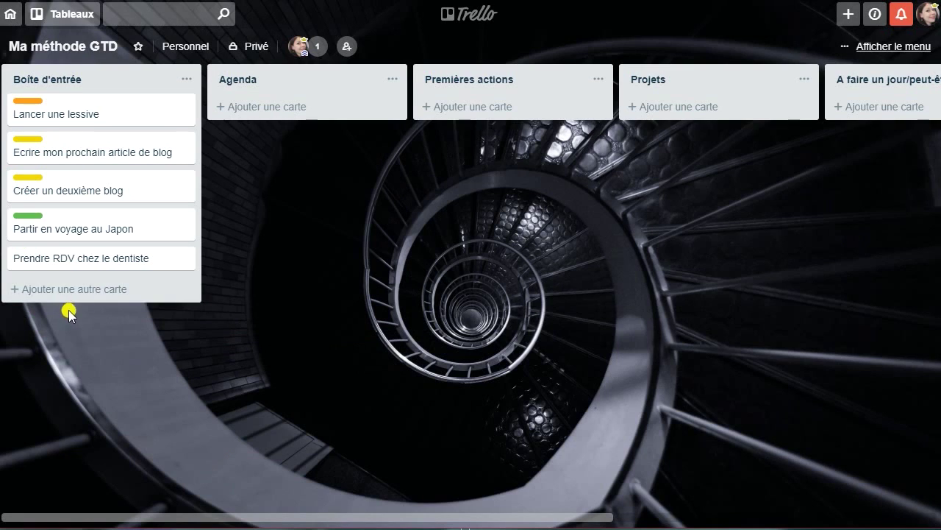
# Rename the red label "Administratif / RDV" and assign it to the "Prendre RDV chez le dentiste" card
pyautogui.click(186, 259)
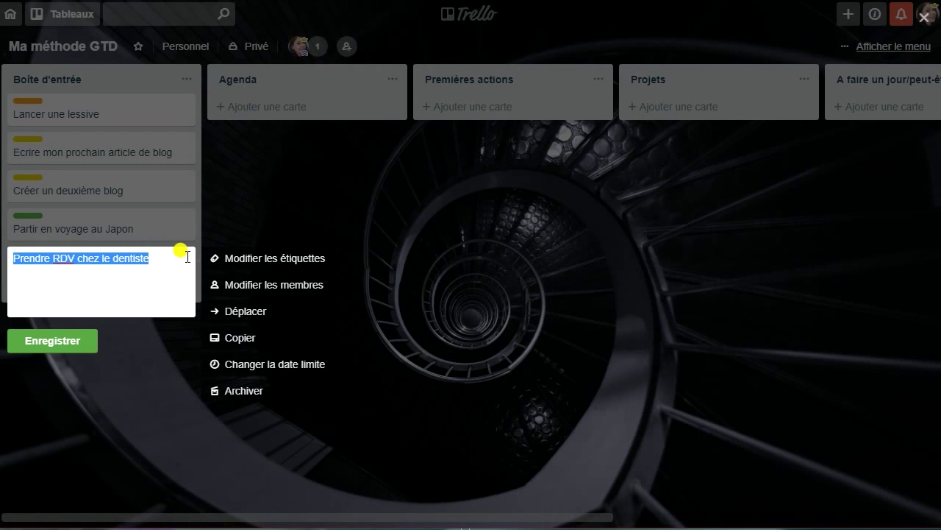
pyautogui.click(256, 261)
pyautogui.click(406, 205)
pyautogui.click(316, 90)
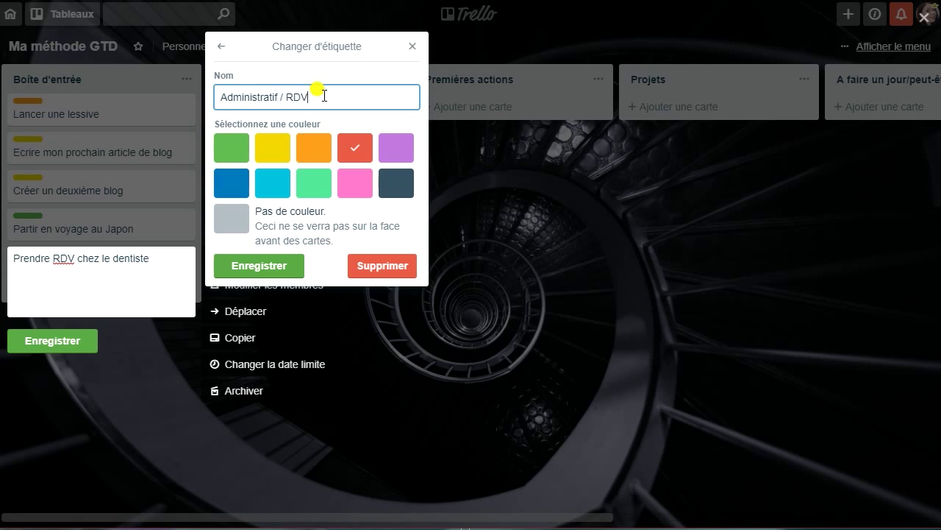
pyautogui.press('Return')
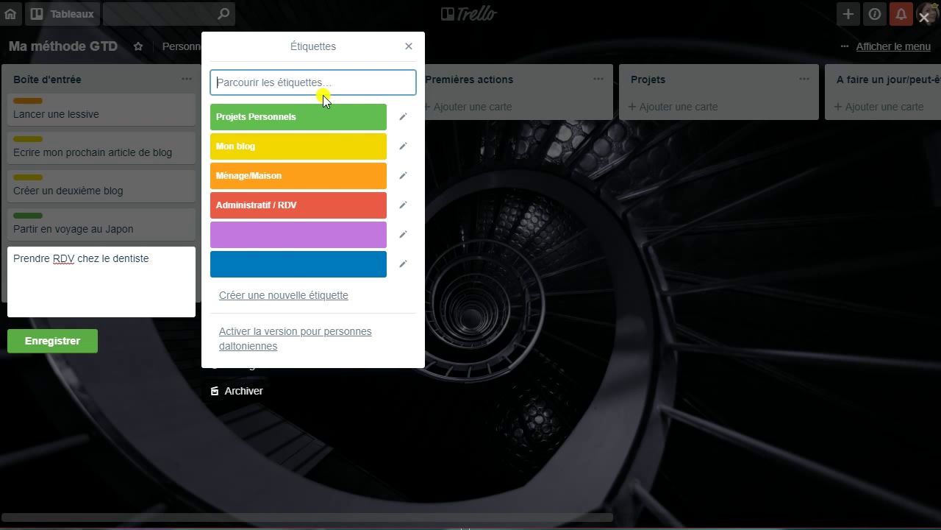
pyautogui.click(308, 210)
pyautogui.click(22, 344)
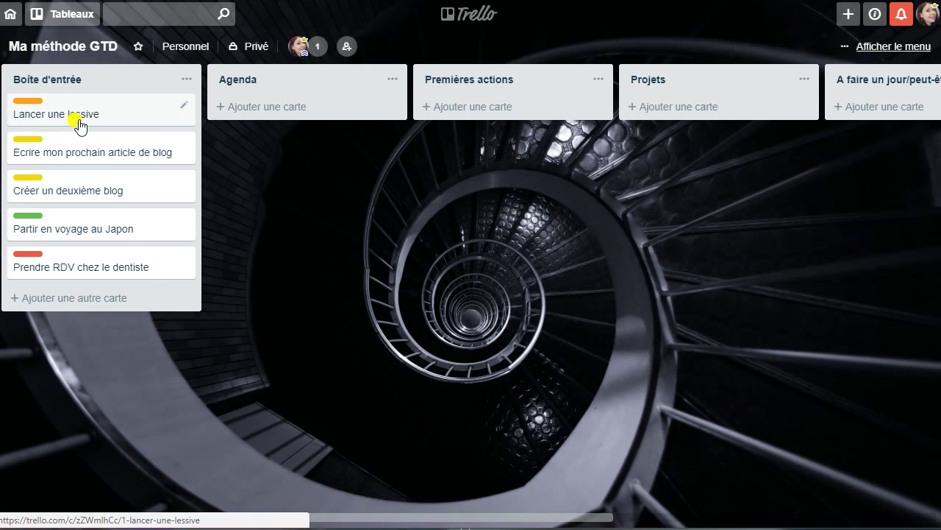
# Move the cards "Lancer une lessive" and "Ecrire mon prochain article de blog" to the "Premières actions" list
pyautogui.moveTo(90, 115); pyautogui.dragTo(519, 112)
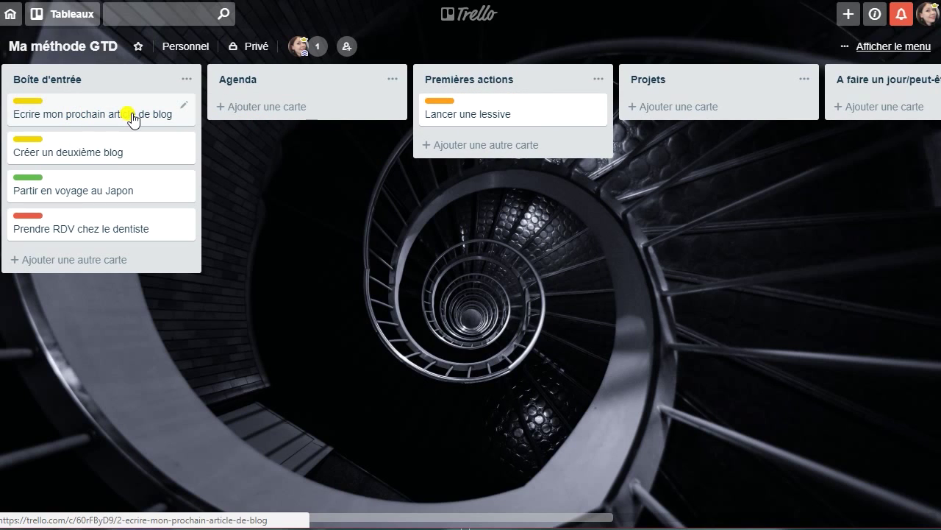
pyautogui.moveTo(99, 117); pyautogui.dragTo(468, 150)
# Move "Créer un deuxième blog" to the "Projets" list and "Partir en voyage au Japon" to "A faire un jour/peut-être"
pyautogui.moveTo(83, 120); pyautogui.dragTo(687, 103)
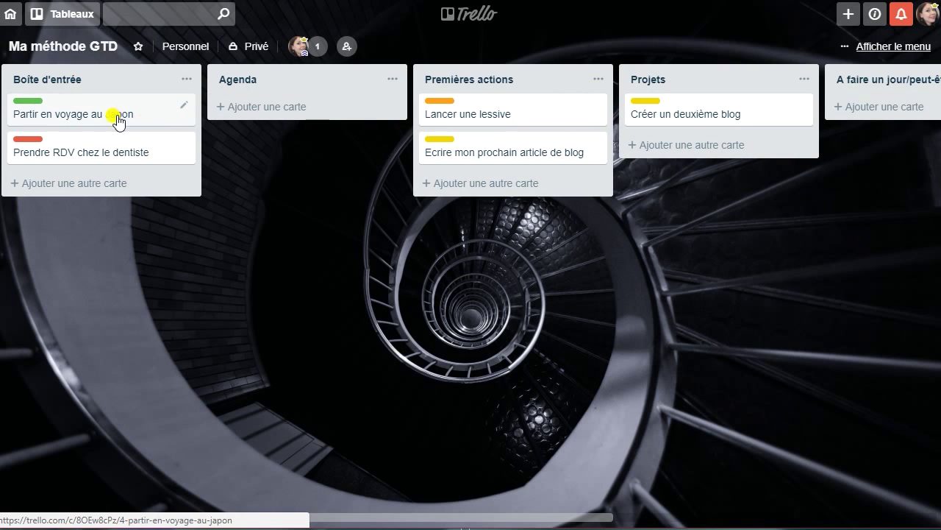
pyautogui.moveTo(86, 116); pyautogui.dragTo(616, 122)
pyautogui.moveTo(271, 324); pyautogui.dragTo(582, 316)
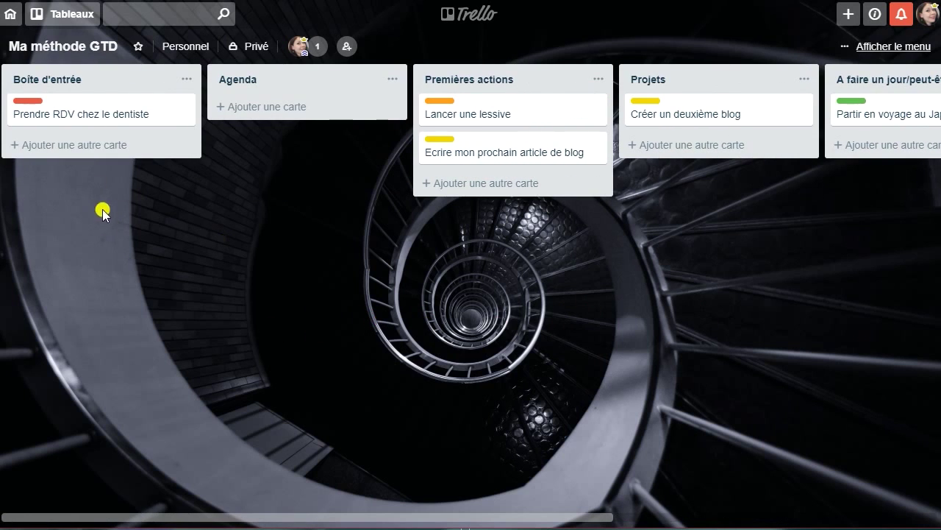
# Give the "Prendre RDV chez le dentiste" card a due date of 29/9/2018 at 12:00 and move it to the "Agenda" list
pyautogui.click(140, 117)
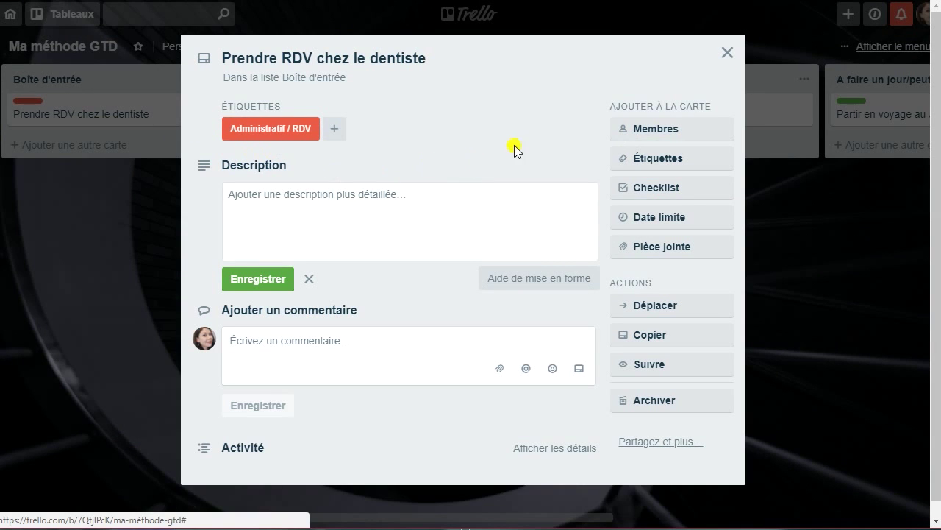
pyautogui.click(688, 224)
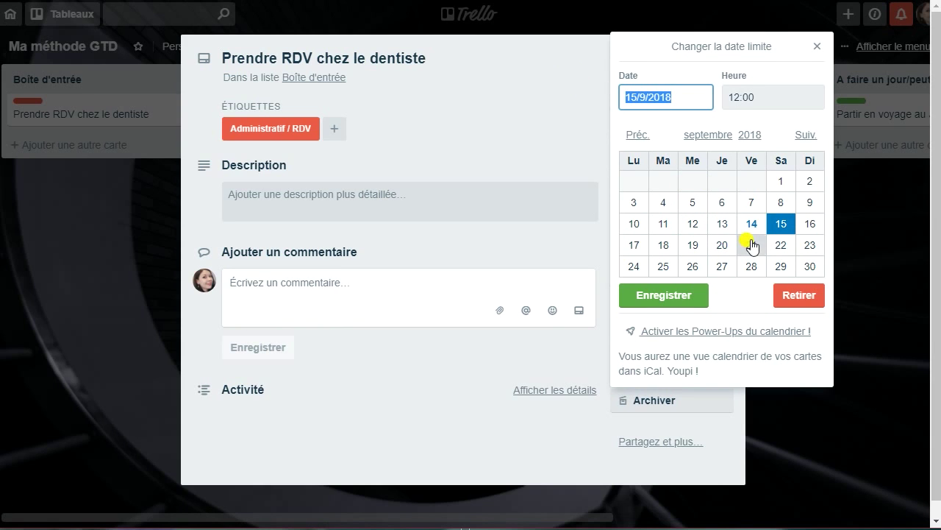
pyautogui.click(784, 266)
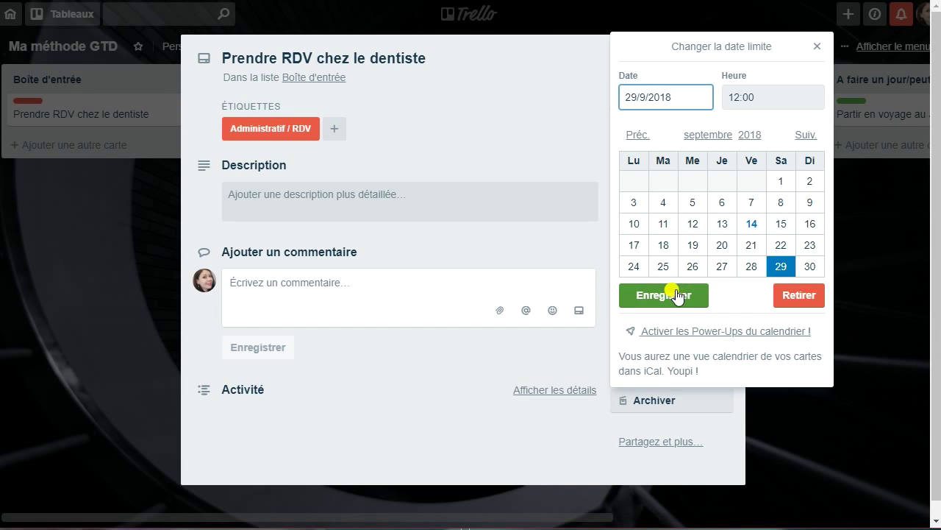
pyautogui.click(740, 94)
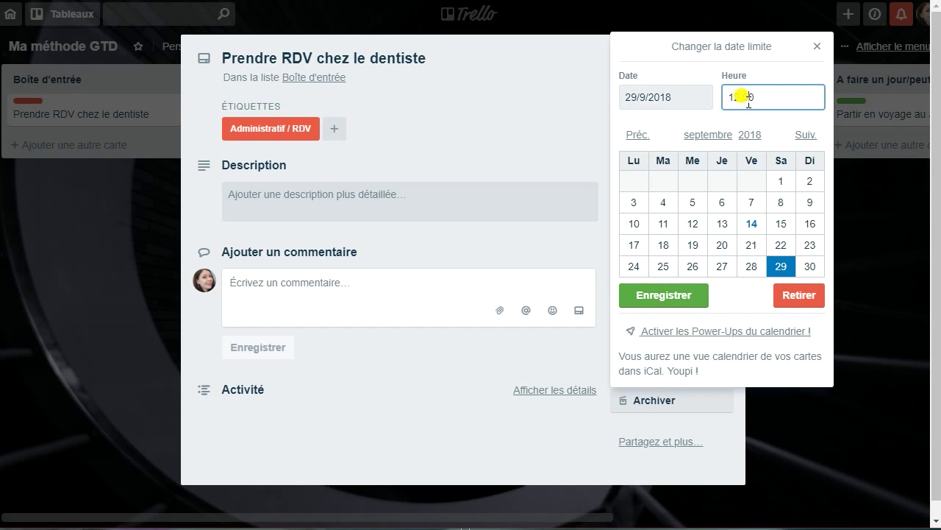
pyautogui.click(683, 296)
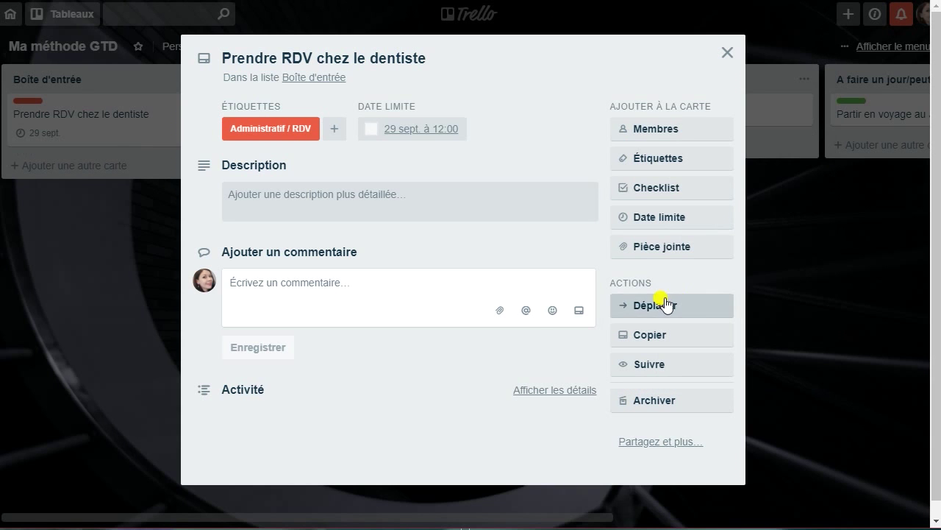
pyautogui.click(99, 245)
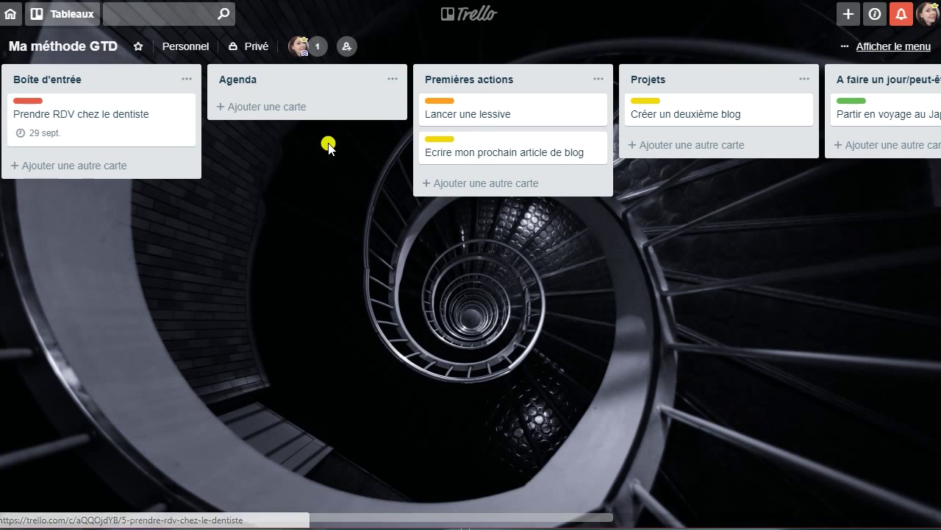
pyautogui.moveTo(99, 112); pyautogui.dragTo(339, 110)
pyautogui.moveTo(250, 290); pyautogui.dragTo(440, 265)
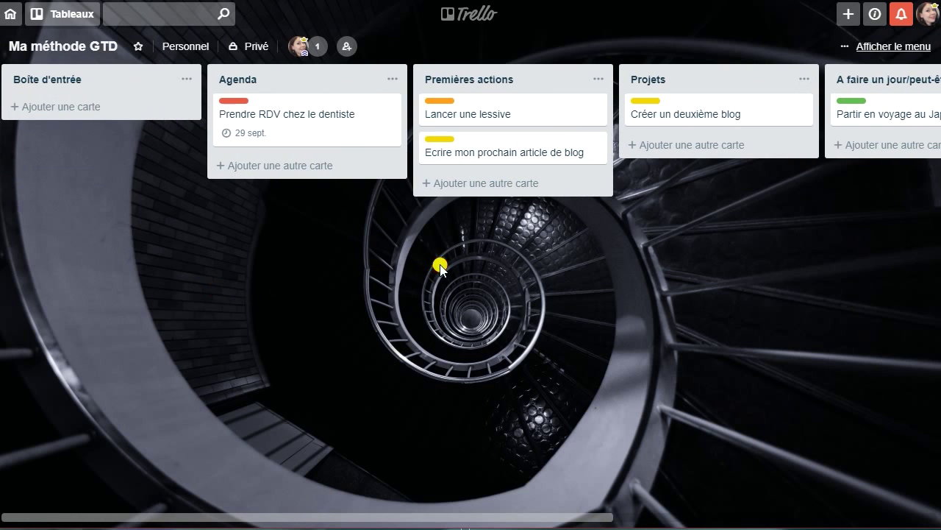
# Add a card titled "Collaboration avec X" to the "Boîte d'entrée" list
pyautogui.click(82, 108)
pyautogui.write('Co')
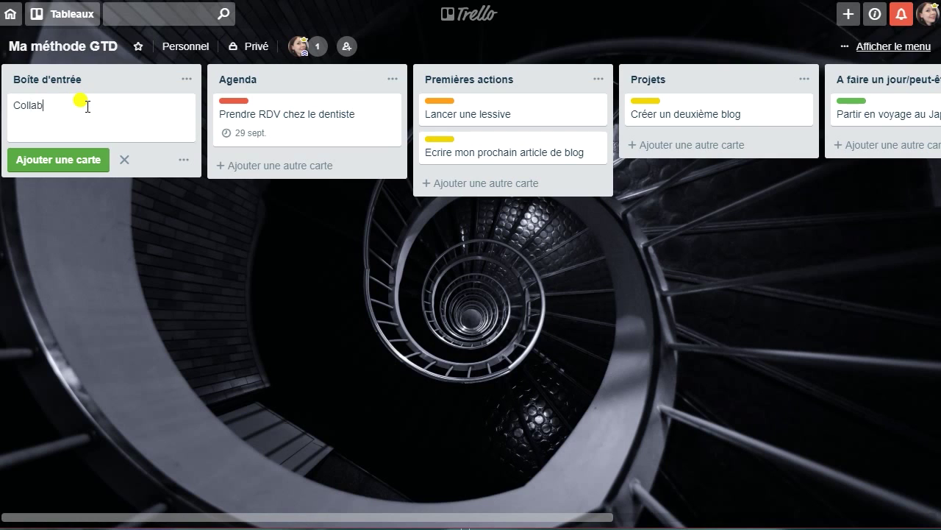
pyautogui.write('llab')
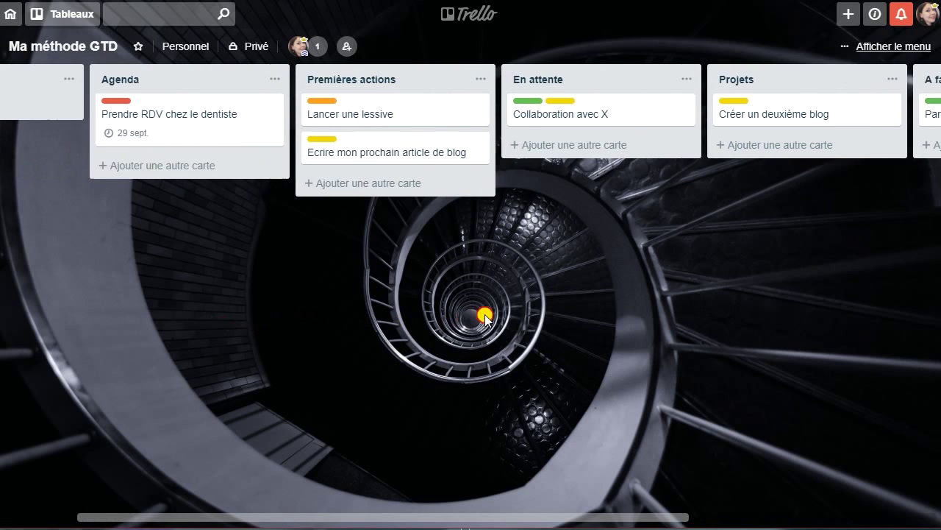
# Add the cards "Idées de choses à faire" to "Boîte d'entrée" and "RDV notés à une date précise" to "Agenda"
pyautogui.moveTo(488, 315); pyautogui.dragTo(608, 315)
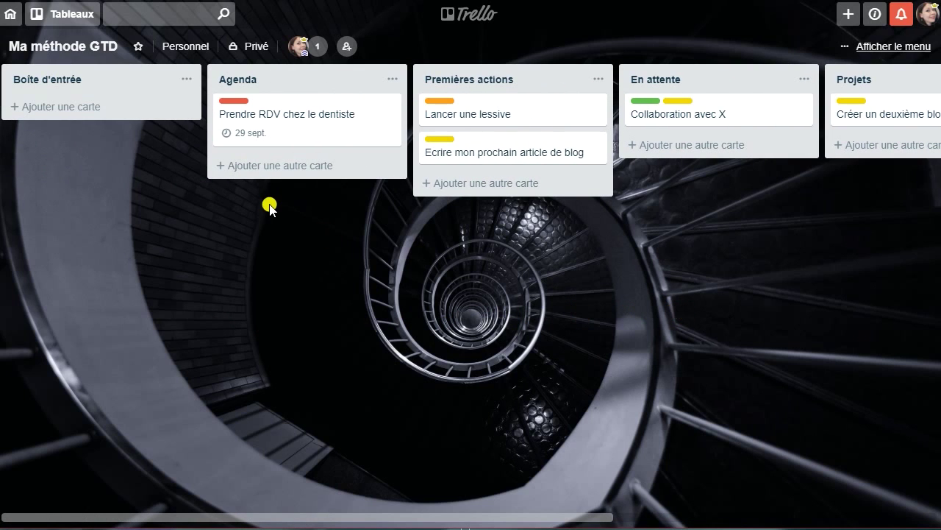
pyautogui.click(73, 104)
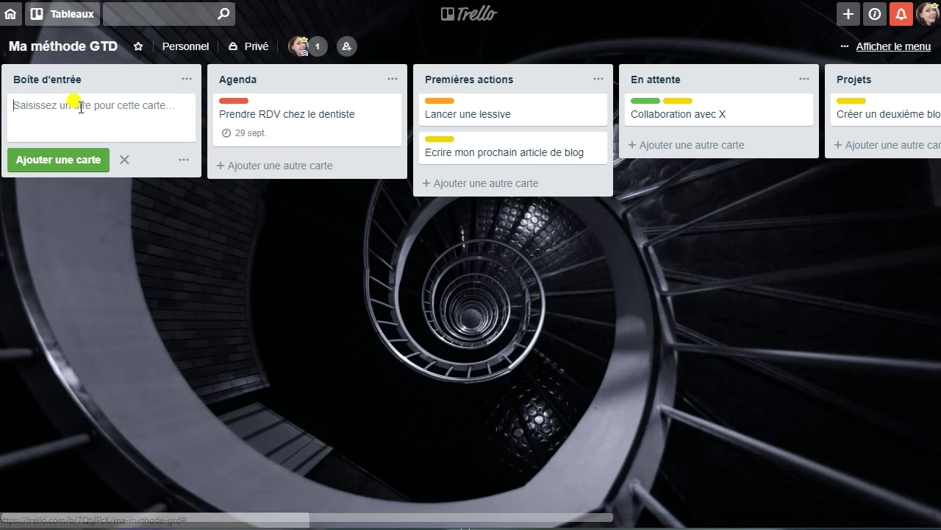
pyautogui.write('Idées de choses à faire')
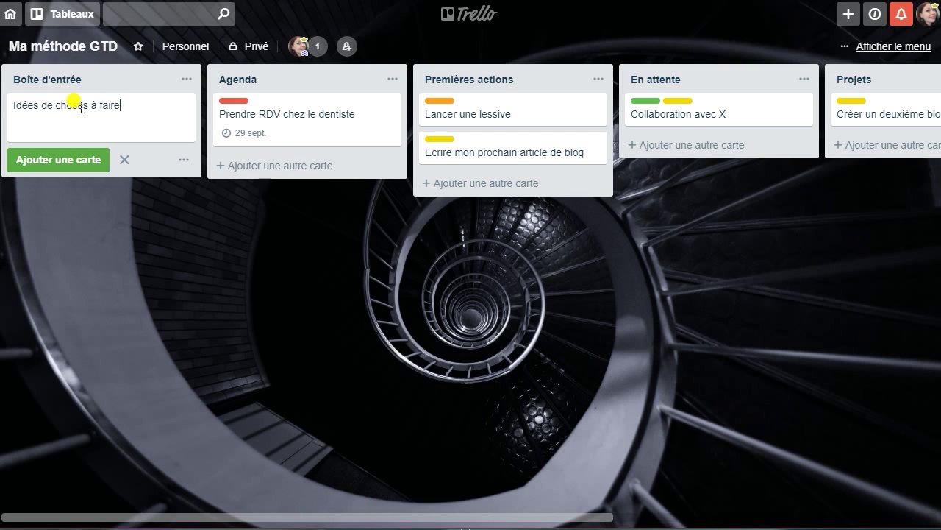
pyautogui.press('Return')
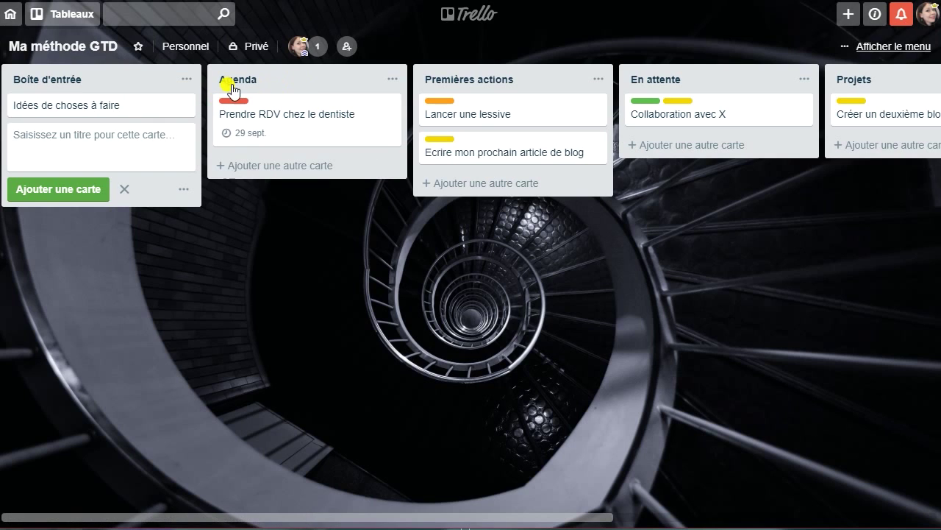
pyautogui.click(292, 172)
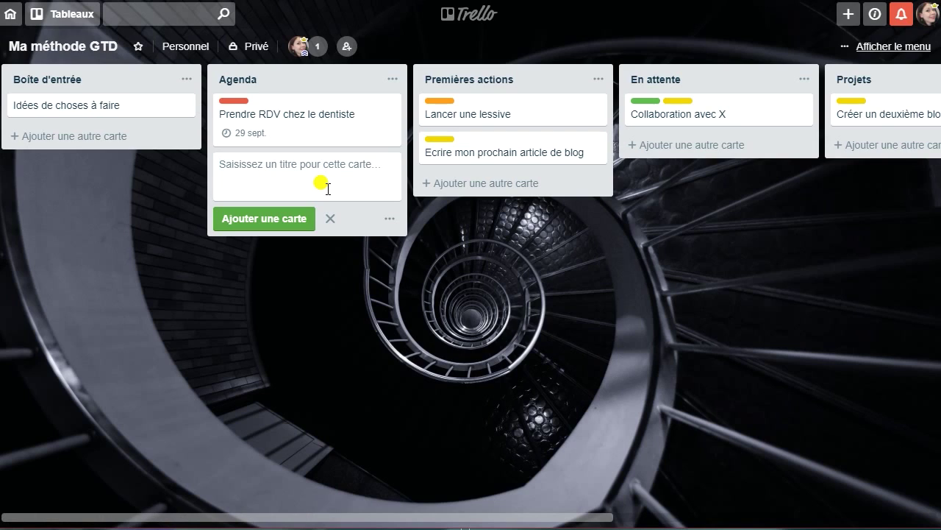
pyautogui.write('RDV notés à une date précise')
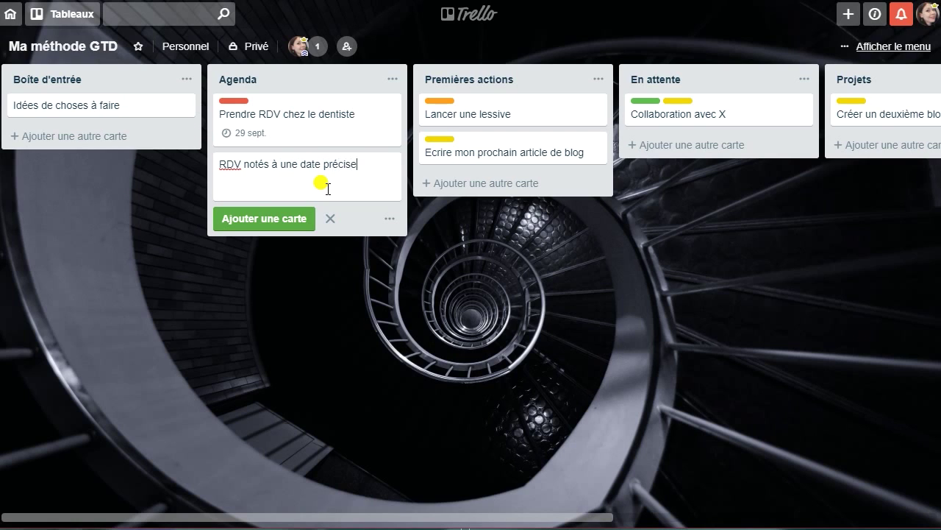
pyautogui.press('Return')
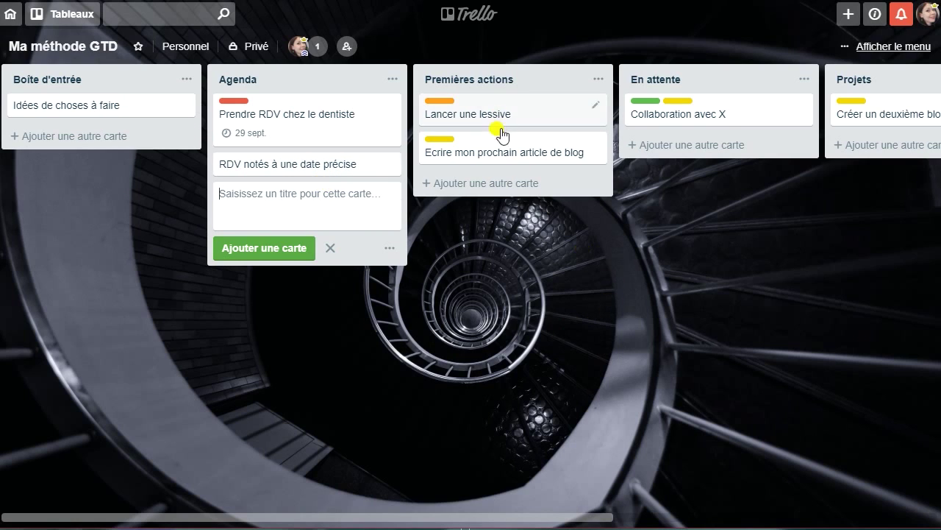
# Add the cards "Trucs à faire en premiers" to "Premières actions" and "En attente d'un tiers" to "En attente"
pyautogui.click(505, 184)
pyautogui.write('Trucs à fair')
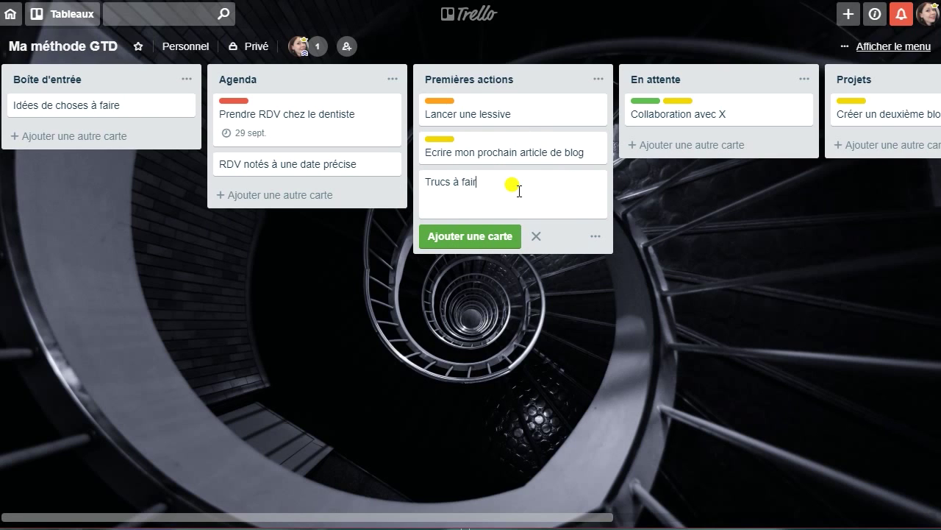
pyautogui.write('e en premiers')
pyautogui.press('Return')
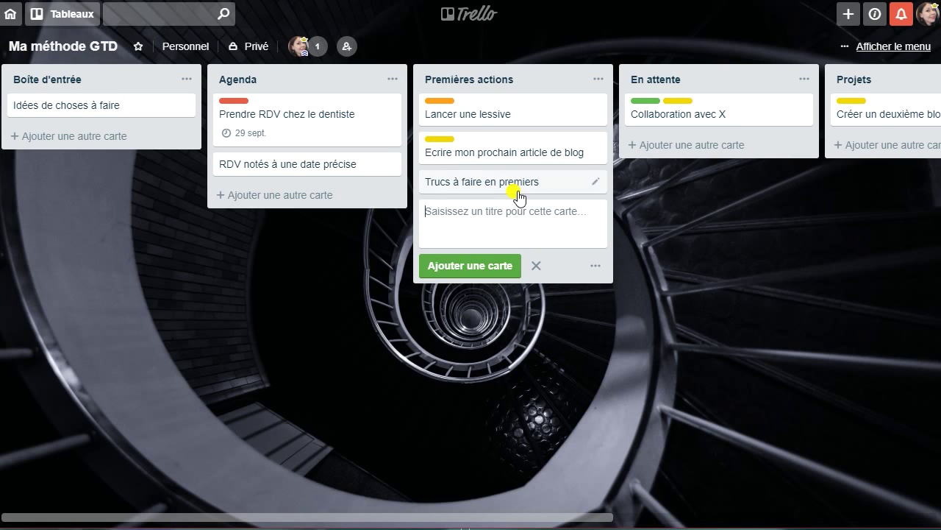
pyautogui.click(712, 144)
pyautogui.write('E')
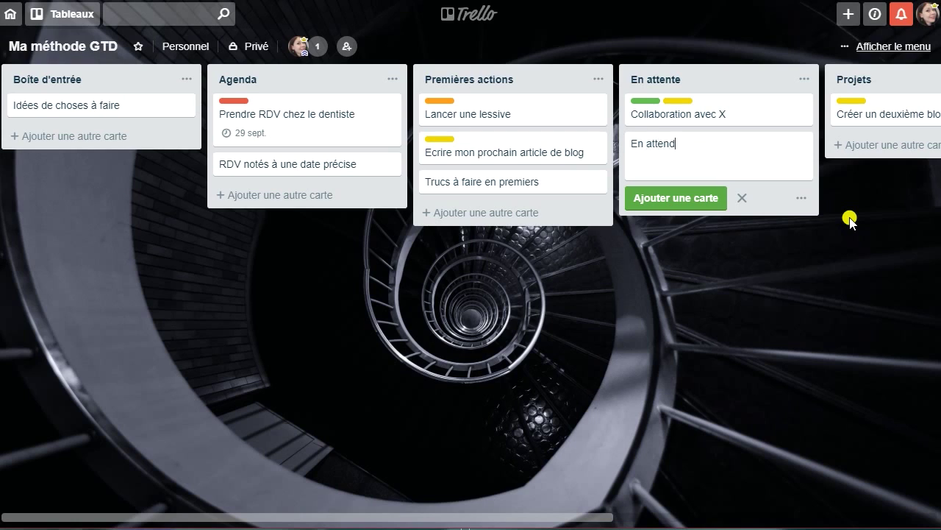
pyautogui.write("n attente d'un tiers")
pyautogui.press('Return')
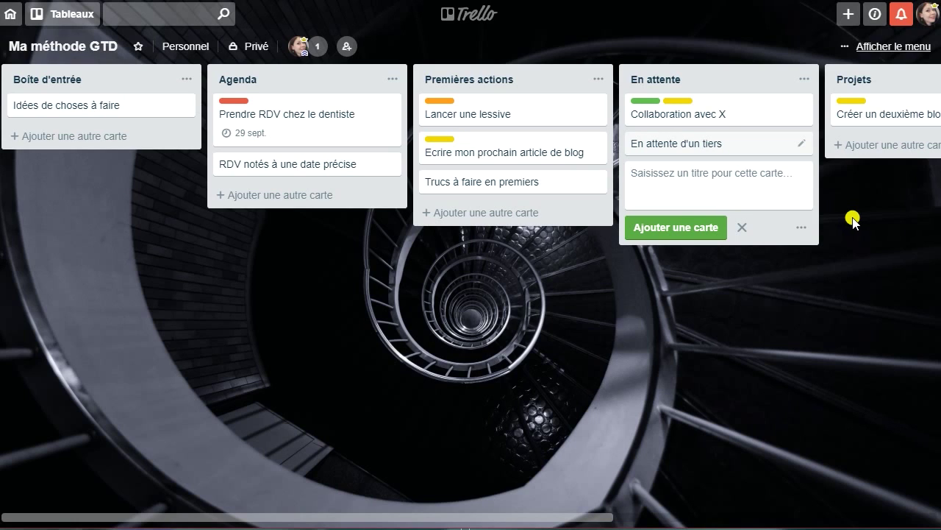
pyautogui.moveTo(891, 237); pyautogui.dragTo(494, 193)
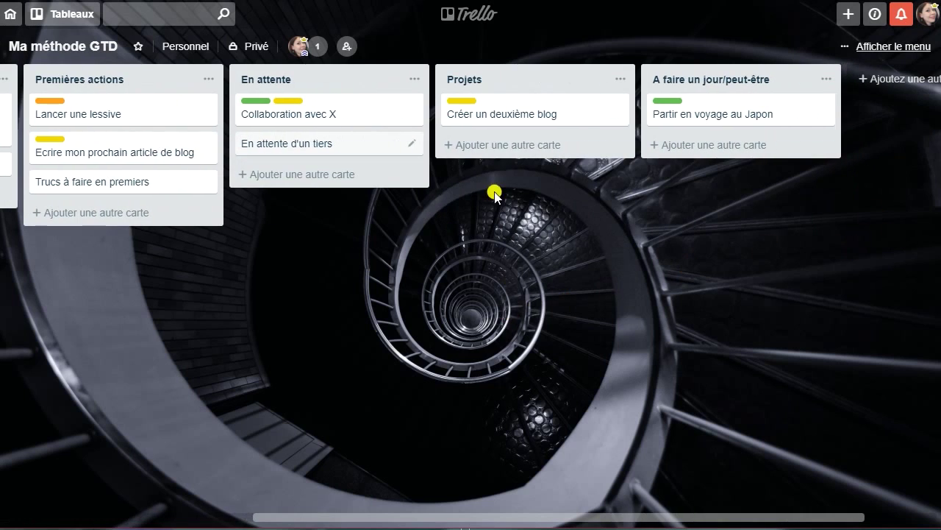
# Add a card titled "Projets futurs à définir" to the "Projets" list
pyautogui.click(514, 150)
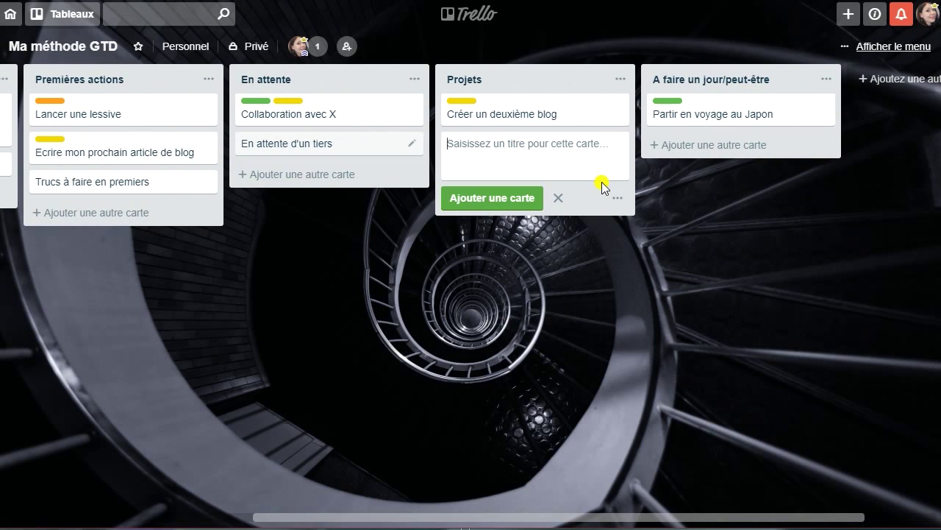
pyautogui.write('Proje')
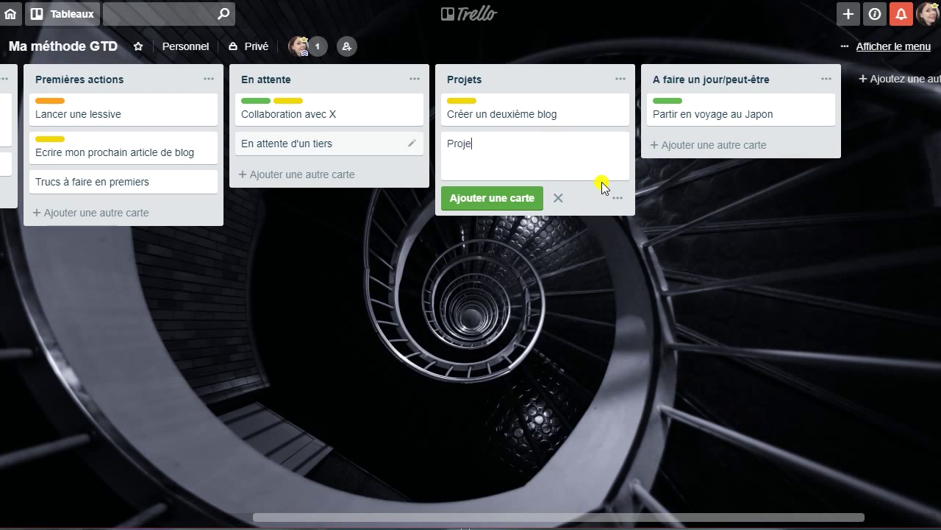
pyautogui.write('ts futurs à définir')
pyautogui.press('Return')
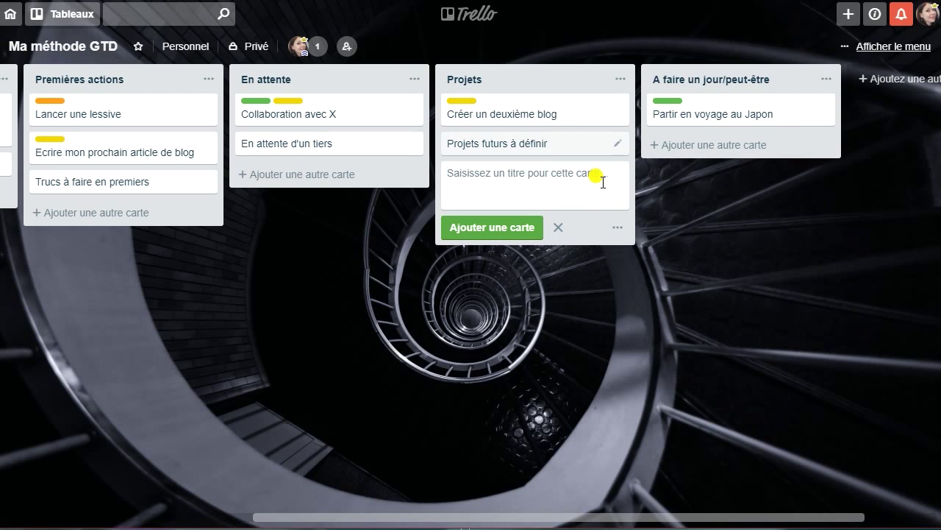
# Add a card titled 'Objectifs pas "obligatoires" mais à garder en tête' to the "A faire un jour/peut-être" list
pyautogui.click(736, 145)
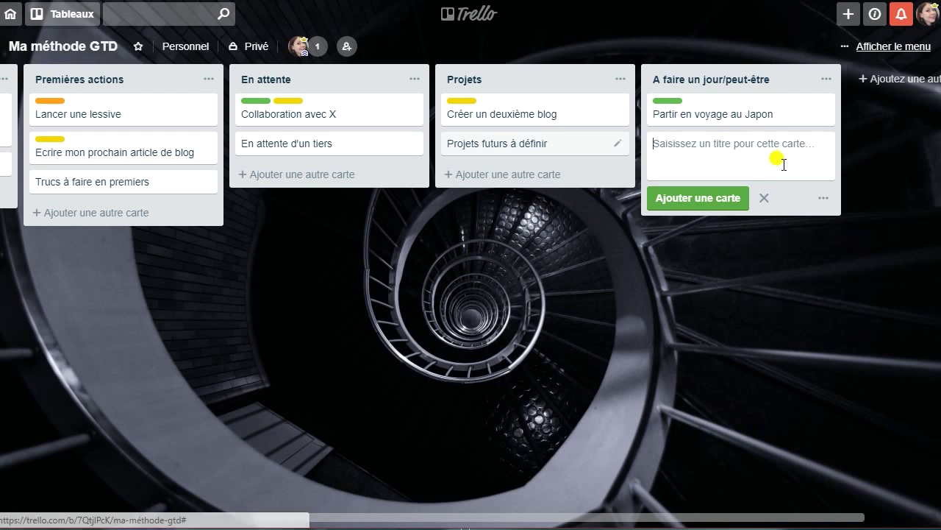
pyautogui.write('Ob')
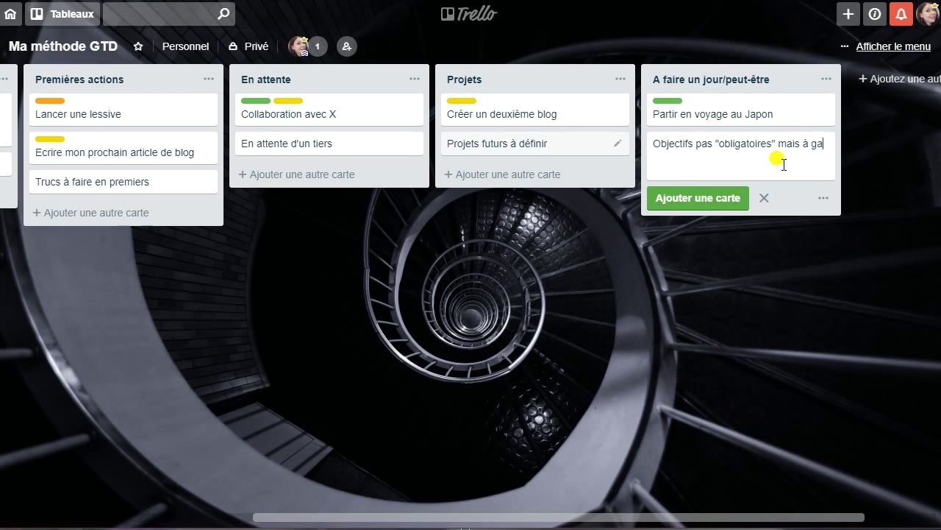
pyautogui.write('rder en têt')
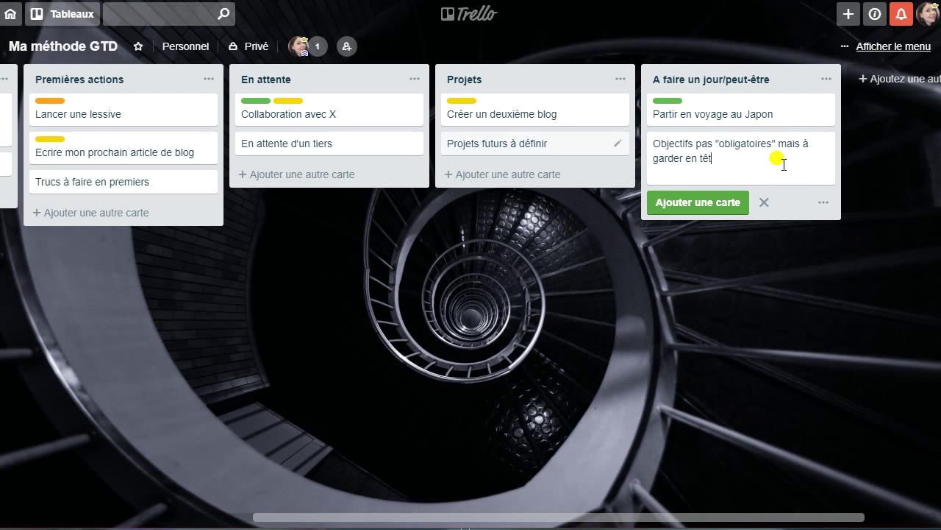
pyautogui.write('e')
pyautogui.press('Return')
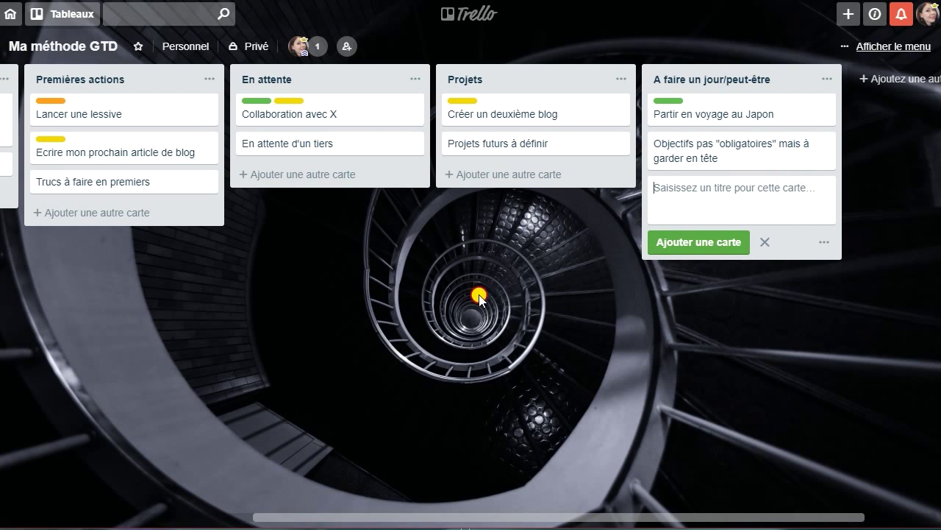
pyautogui.moveTo(486, 294); pyautogui.dragTo(758, 294)
pyautogui.moveTo(206, 378); pyautogui.dragTo(591, 370)
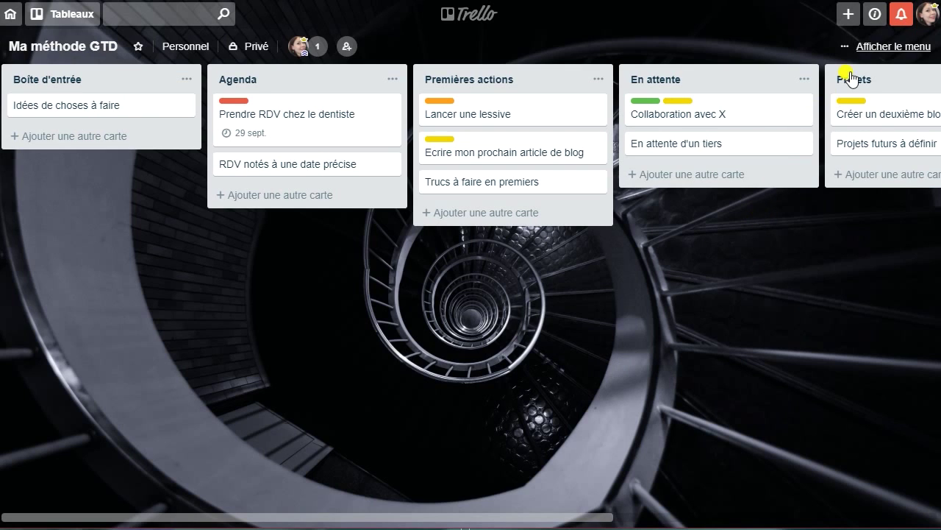
# Change the board background to the Unsplash photo of the green, beige and orange apartment building facade
pyautogui.click(906, 47)
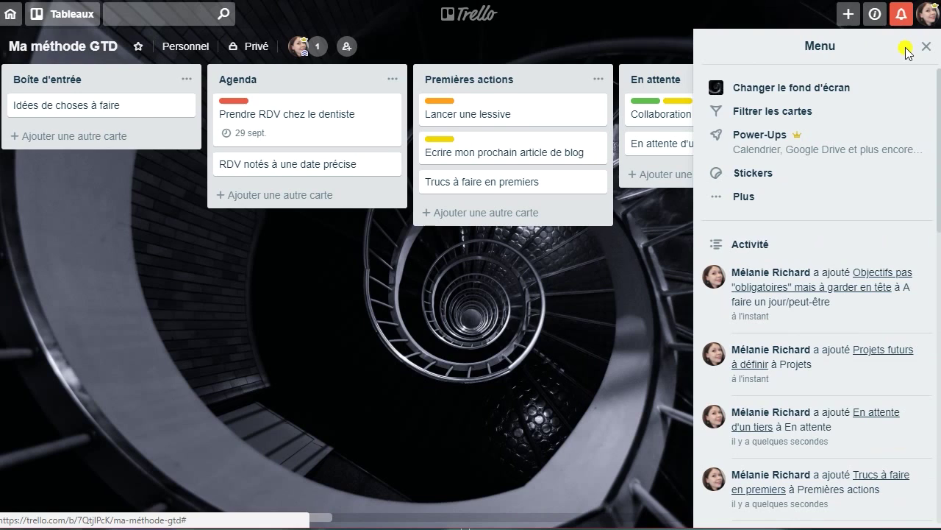
pyautogui.click(794, 89)
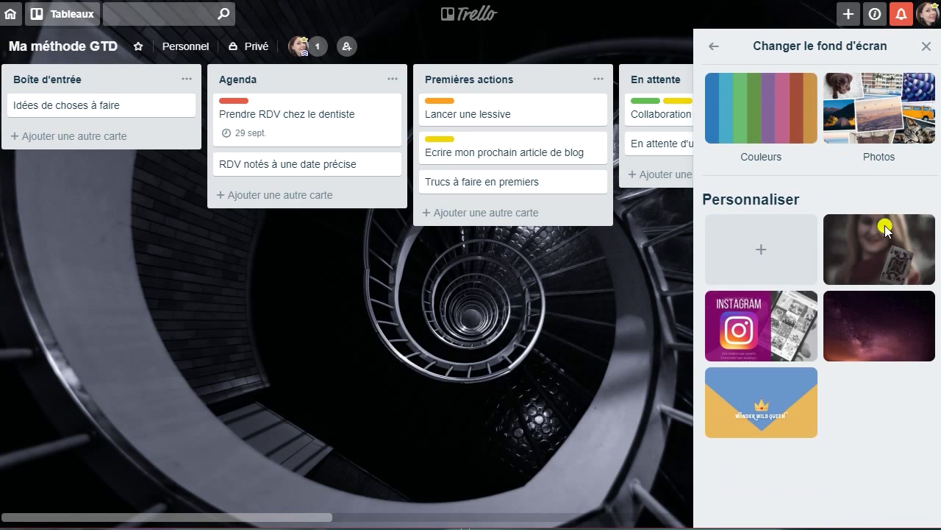
pyautogui.click(899, 100)
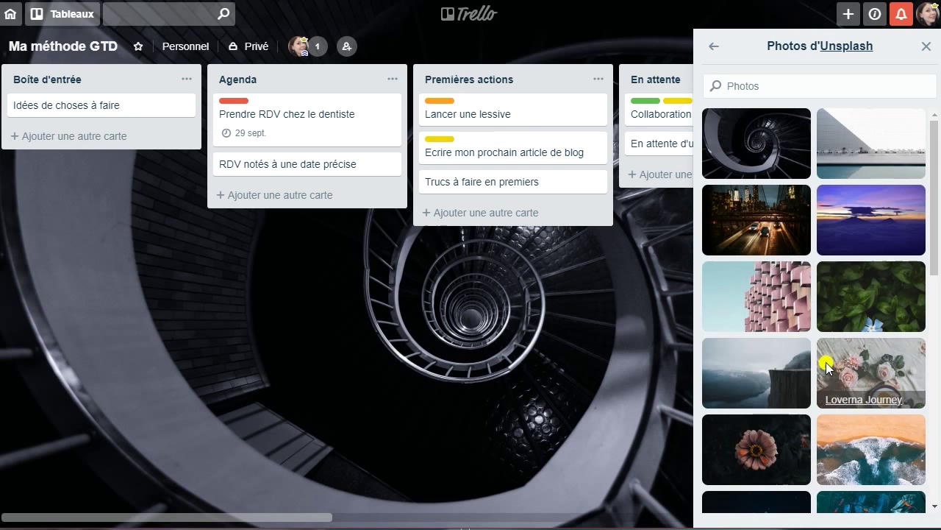
pyautogui.scroll(-10, 826, 366)
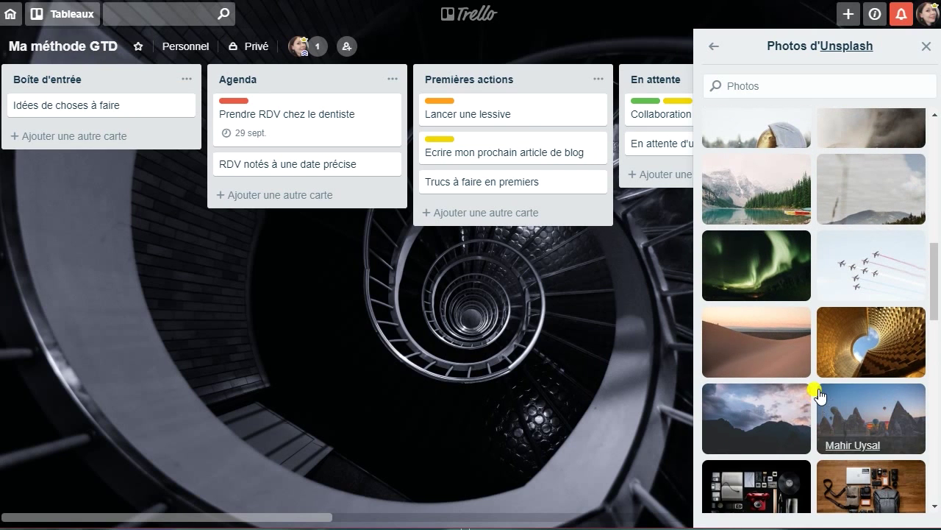
pyautogui.scroll(-3, 835, 382)
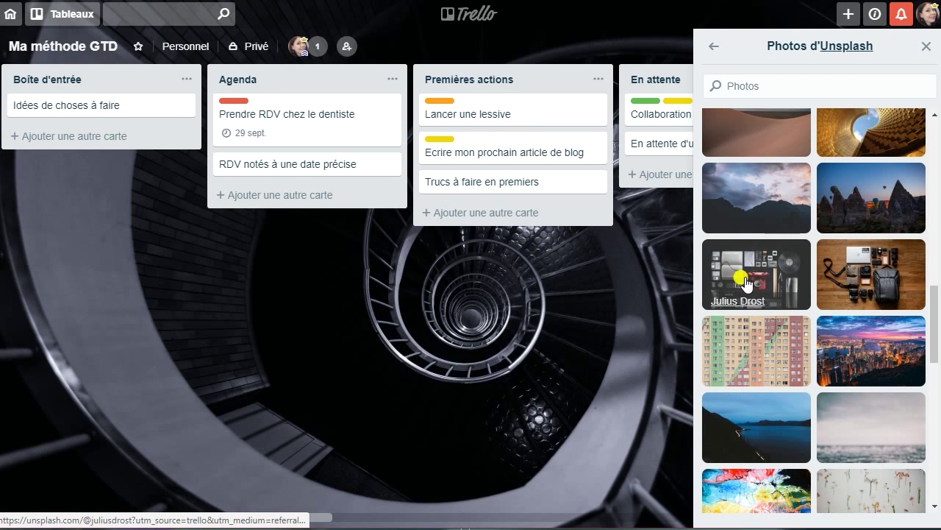
pyautogui.click(741, 353)
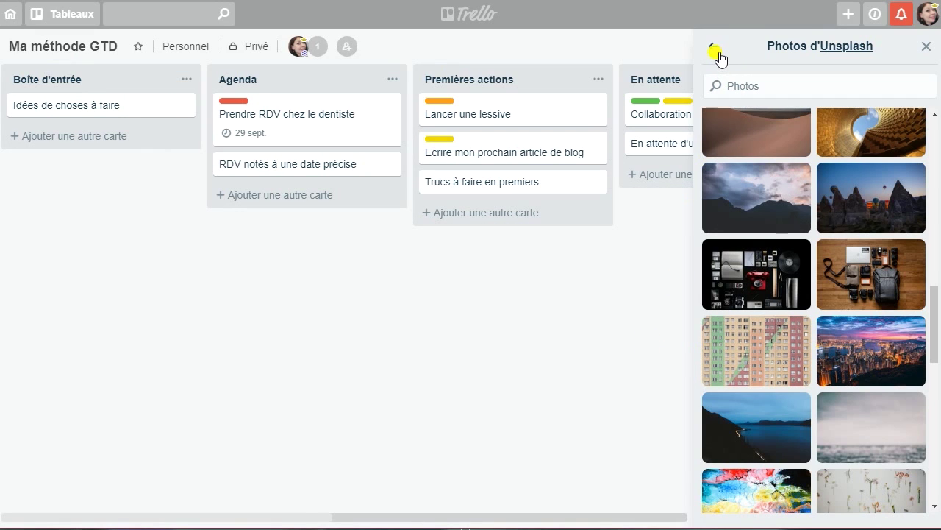
pyautogui.click(716, 53)
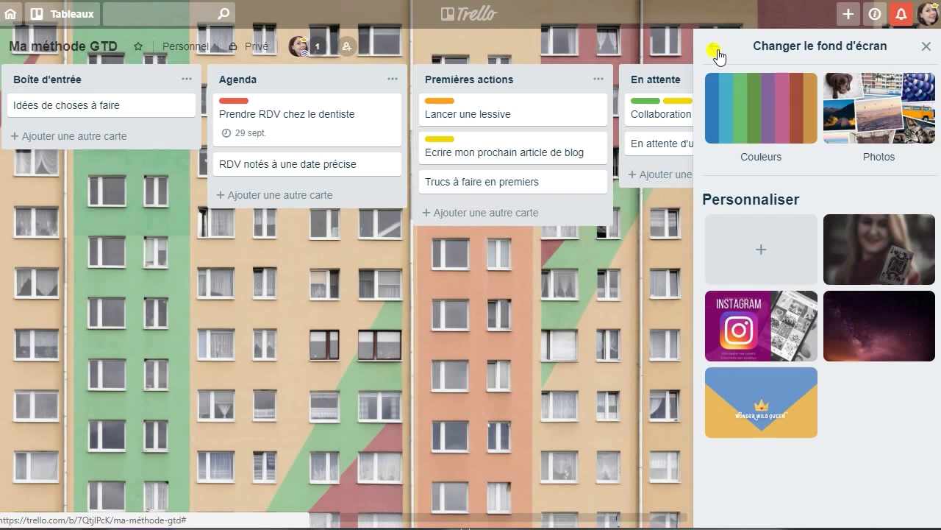
pyautogui.click(717, 53)
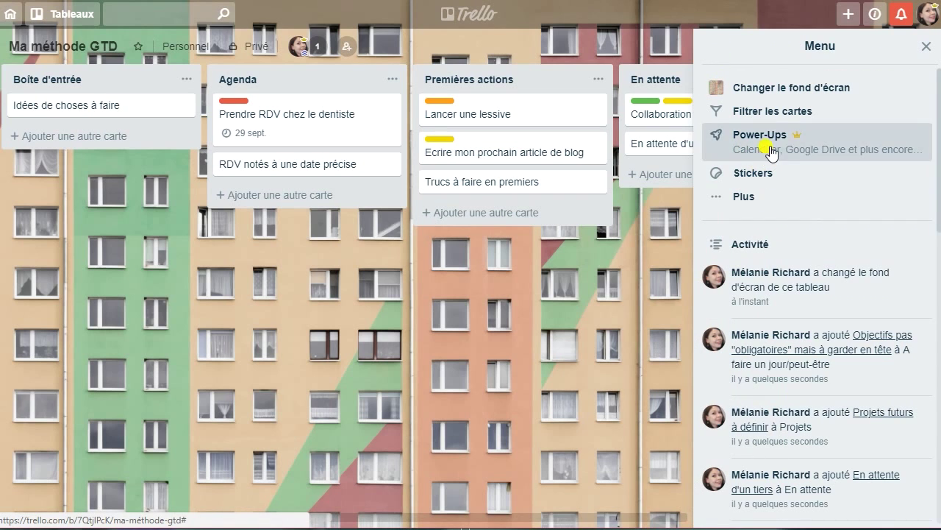
# Find the Calendar Power-Up among the available Power-Ups, add it to the board and return to the lists
pyautogui.click(776, 144)
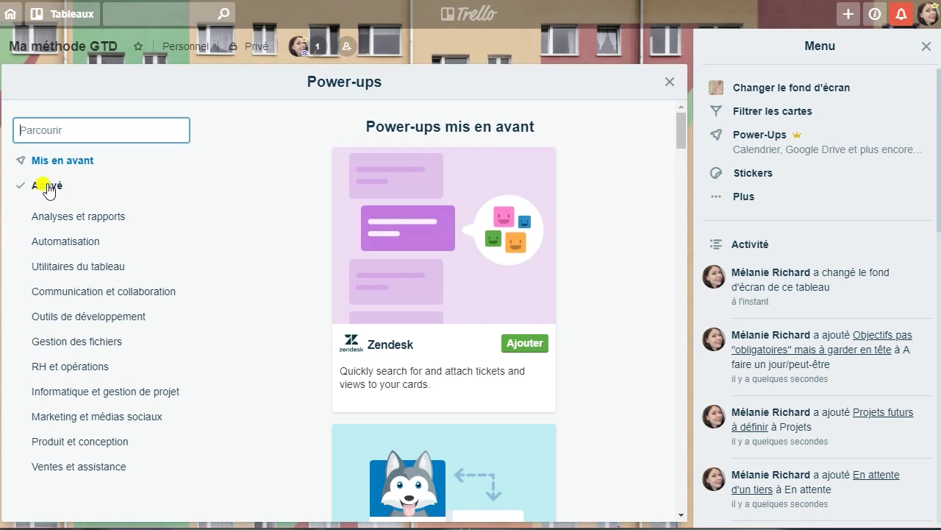
pyautogui.scroll(-1, 450, 303)
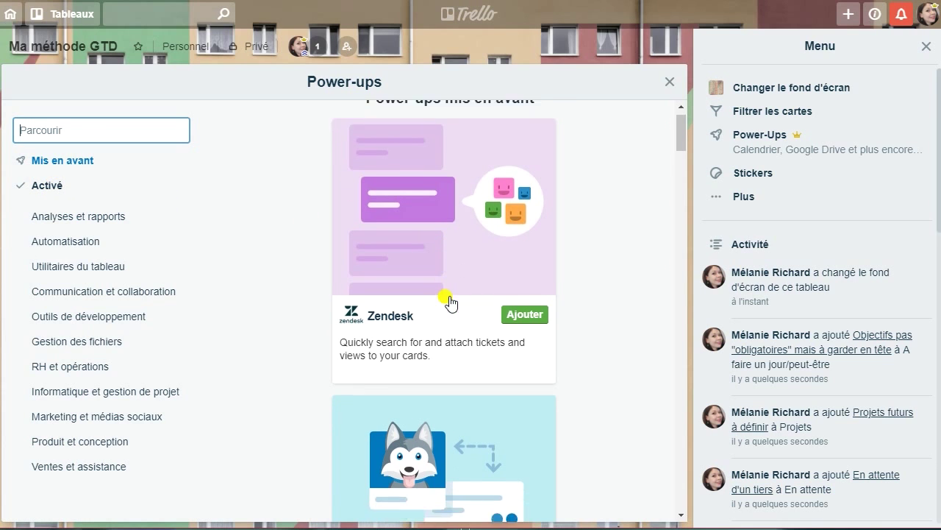
pyautogui.scroll(-8, 451, 303)
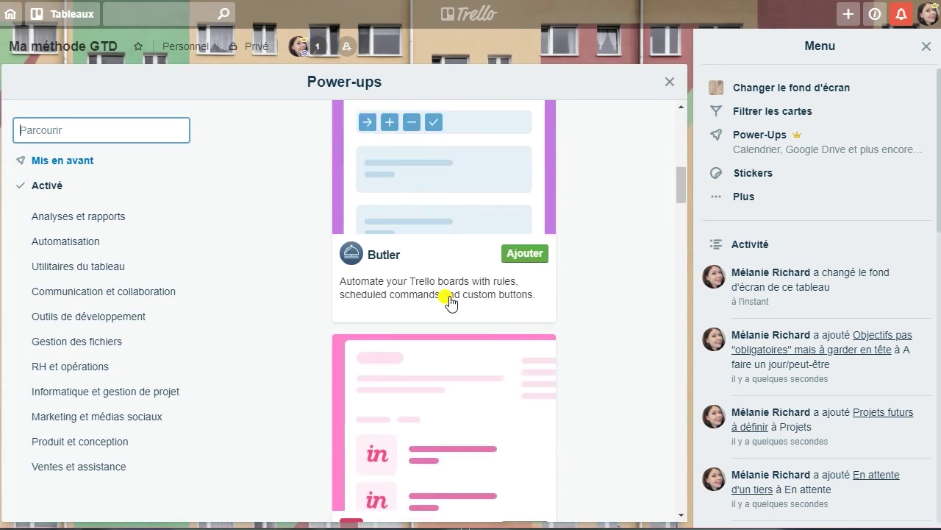
pyautogui.scroll(-10, 450, 302)
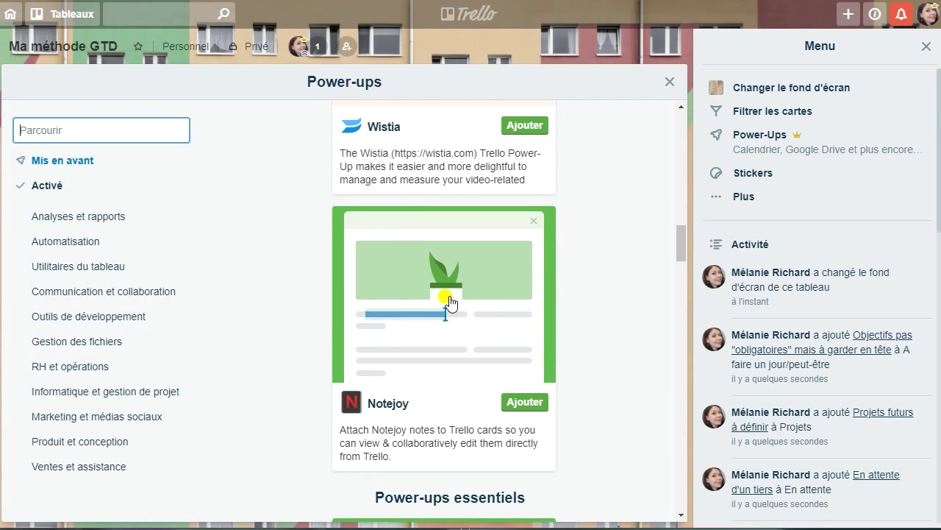
pyautogui.scroll(-8, 450, 302)
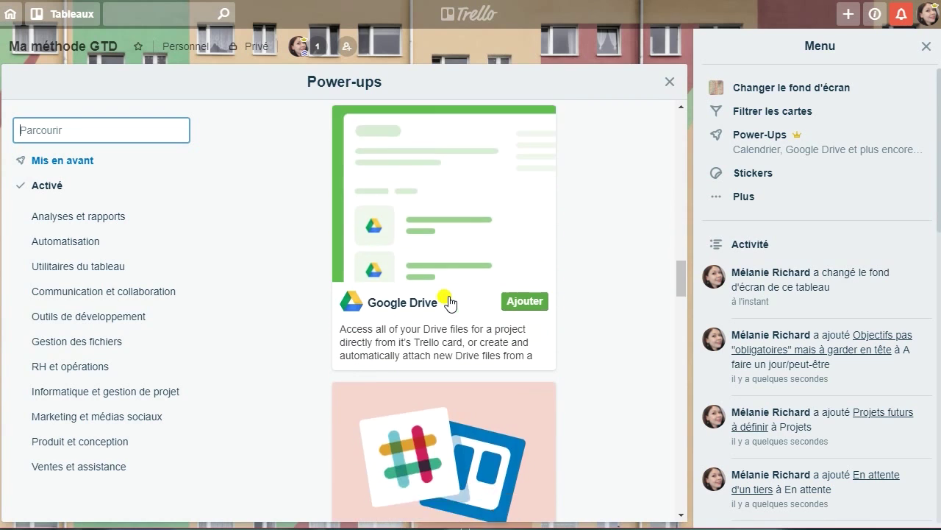
pyautogui.scroll(-1, 450, 302)
pyautogui.scroll(2, 450, 302)
pyautogui.scroll(-3, 450, 303)
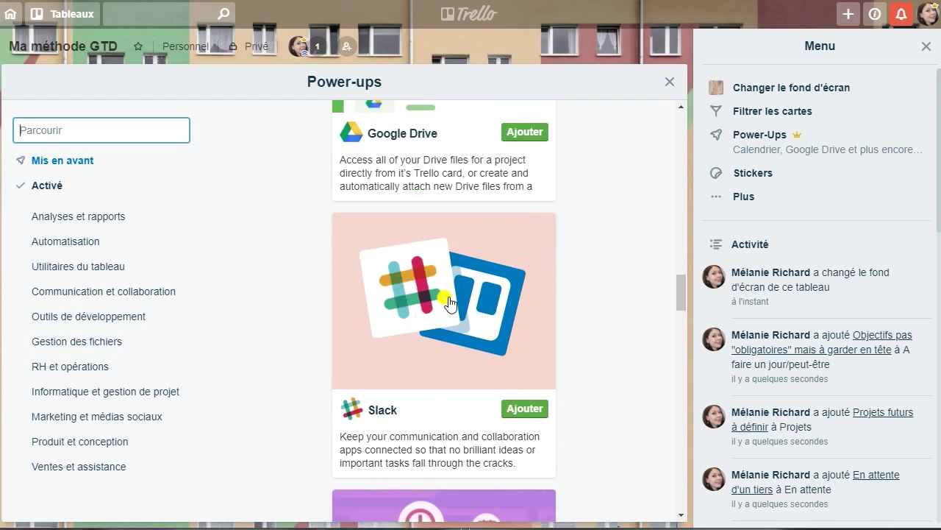
pyautogui.scroll(-7, 450, 303)
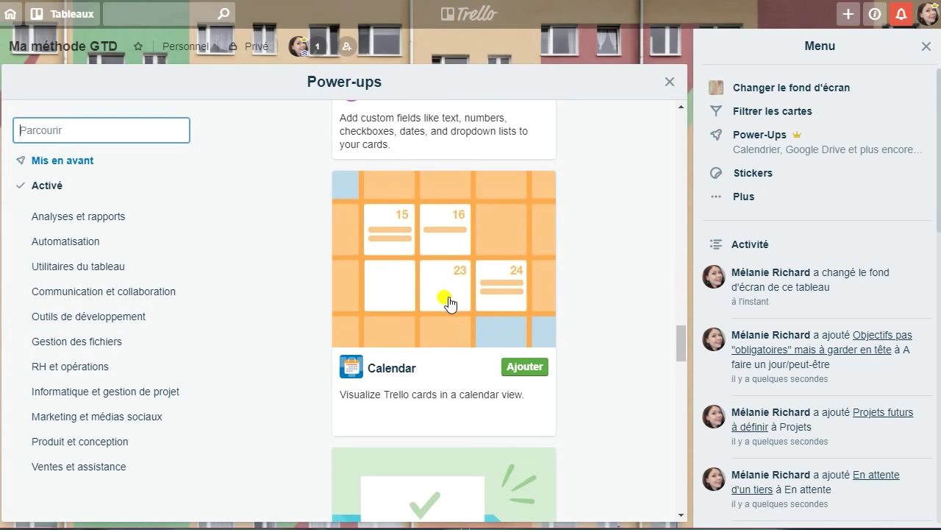
pyautogui.scroll(-1, 450, 303)
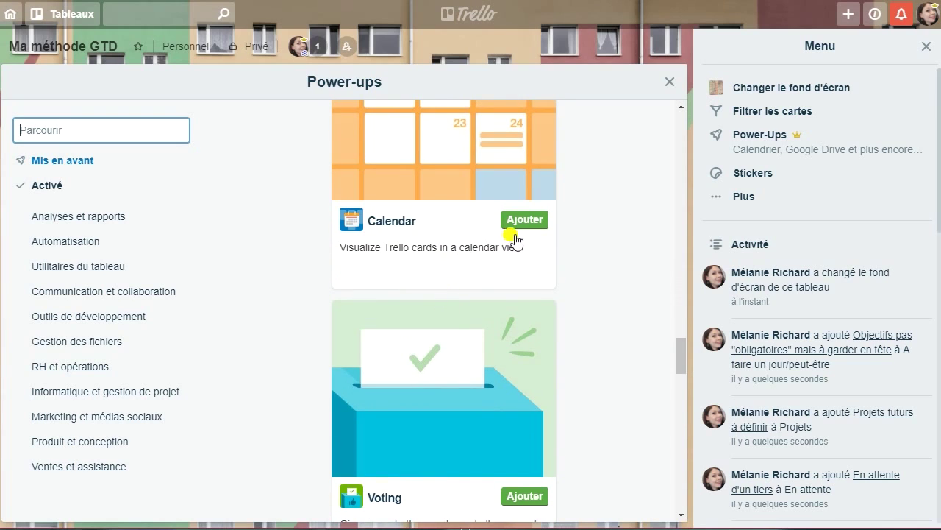
pyautogui.click(336, 223)
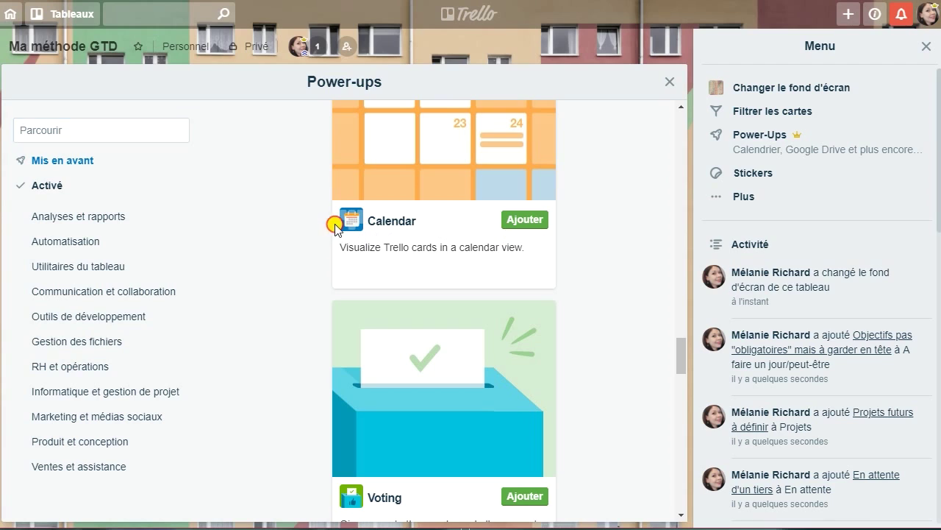
pyautogui.moveTo(454, 217); pyautogui.dragTo(317, 202)
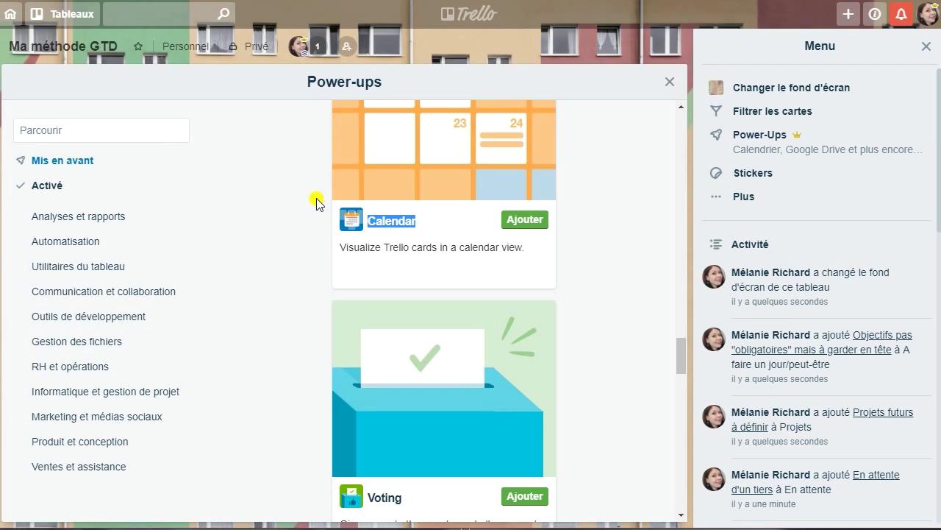
pyautogui.click(525, 220)
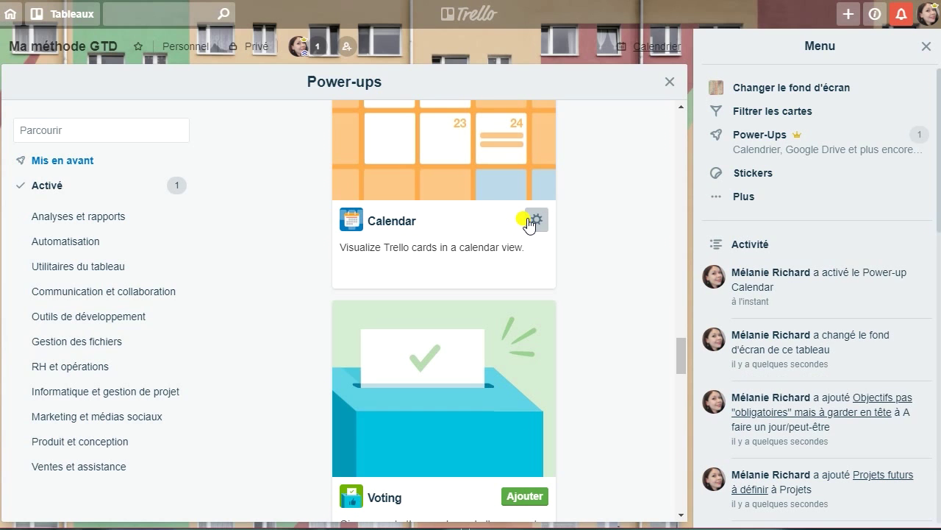
pyautogui.click(925, 49)
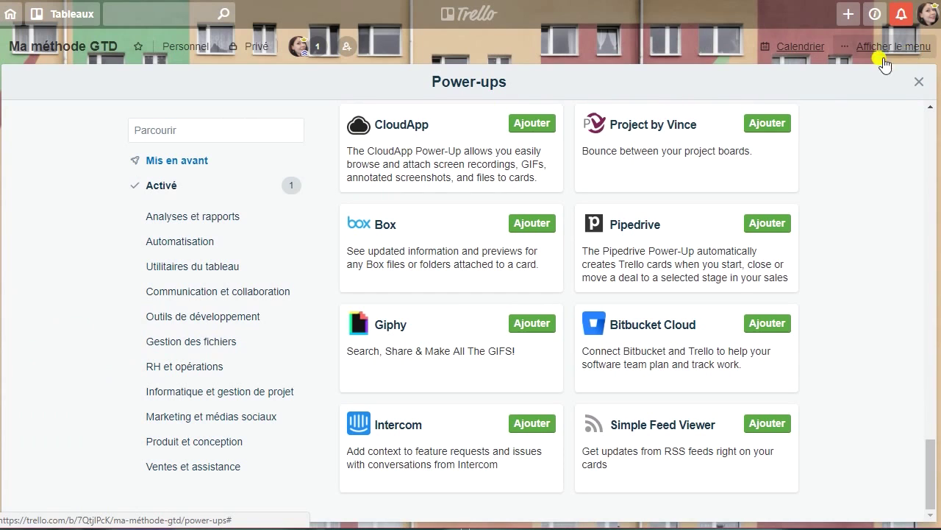
pyautogui.click(919, 82)
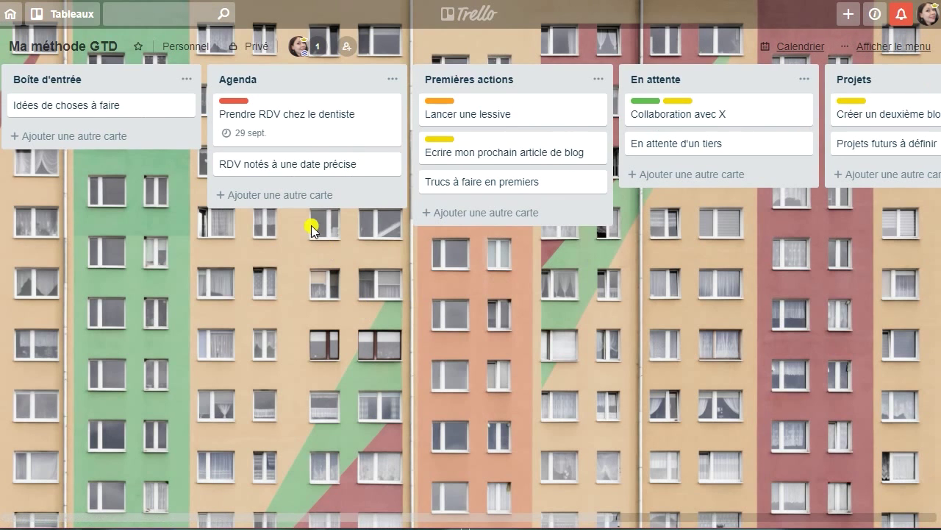
# View the board's calendar by month for September 2018, then by week up to the week of 24 September, and close it
pyautogui.click(799, 47)
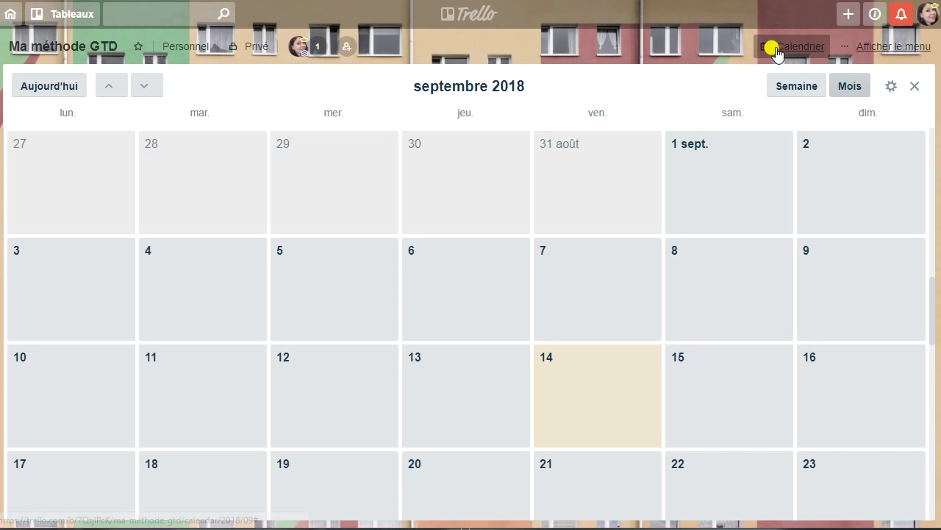
pyautogui.scroll(-2, 715, 184)
pyautogui.scroll(-2, 717, 192)
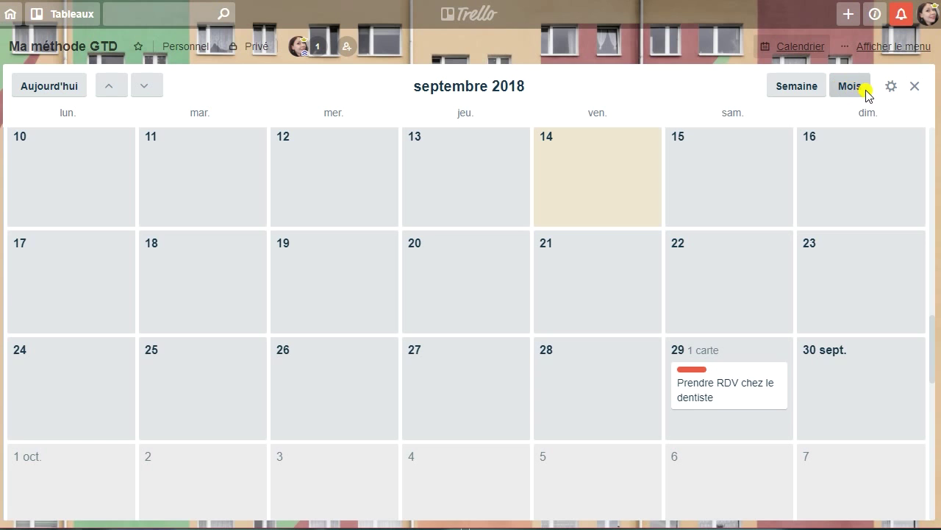
pyautogui.click(809, 88)
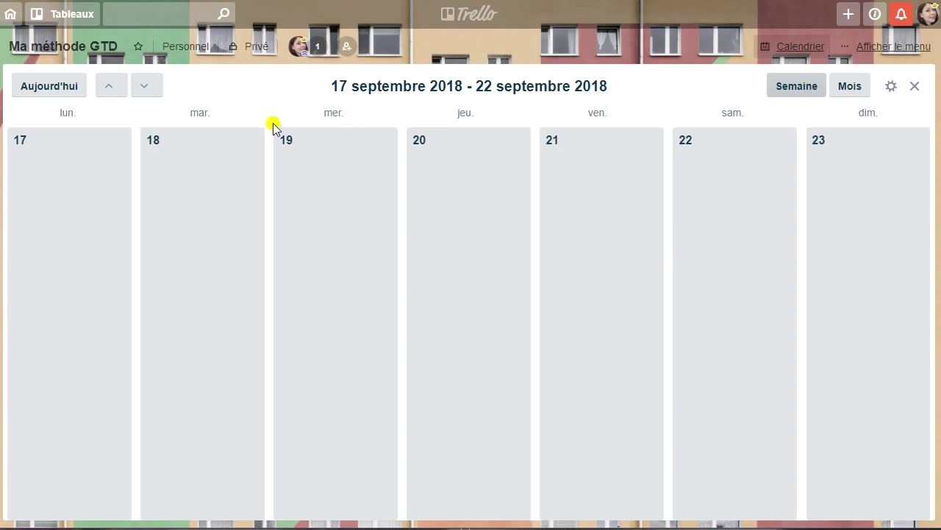
pyautogui.click(145, 88)
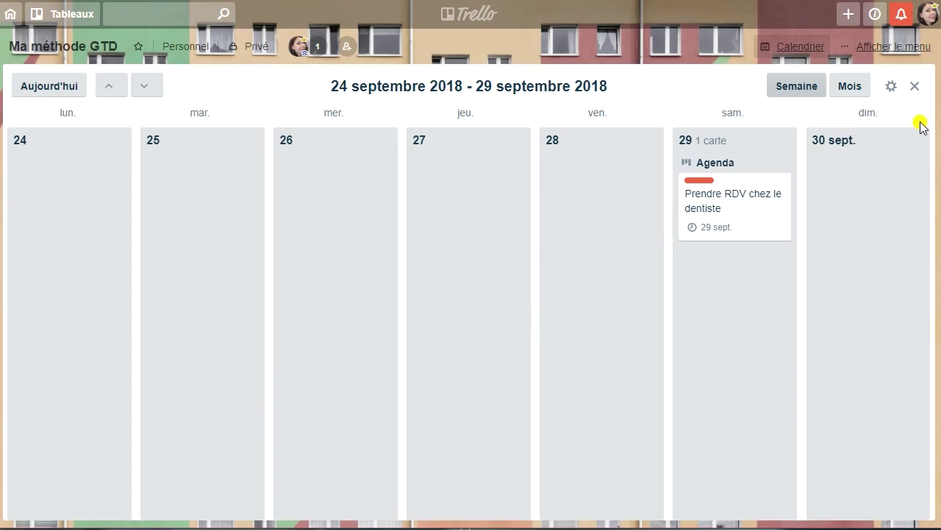
pyautogui.click(915, 88)
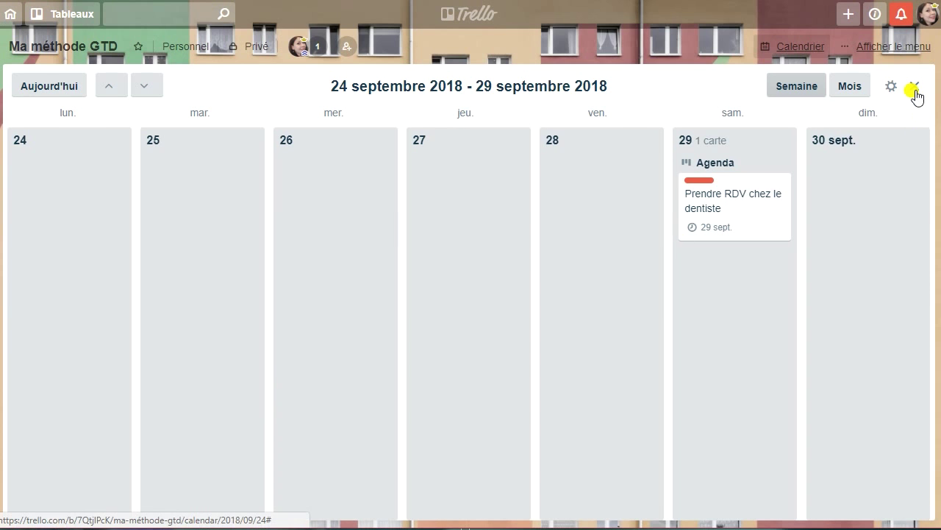